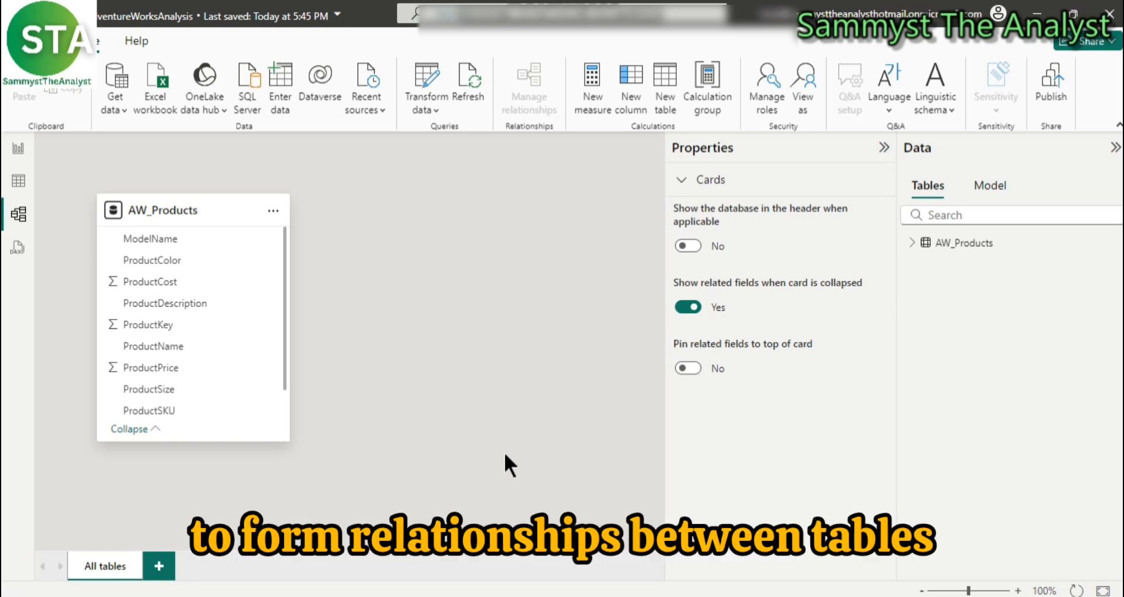
key("ctrl+s")
key("Escape")
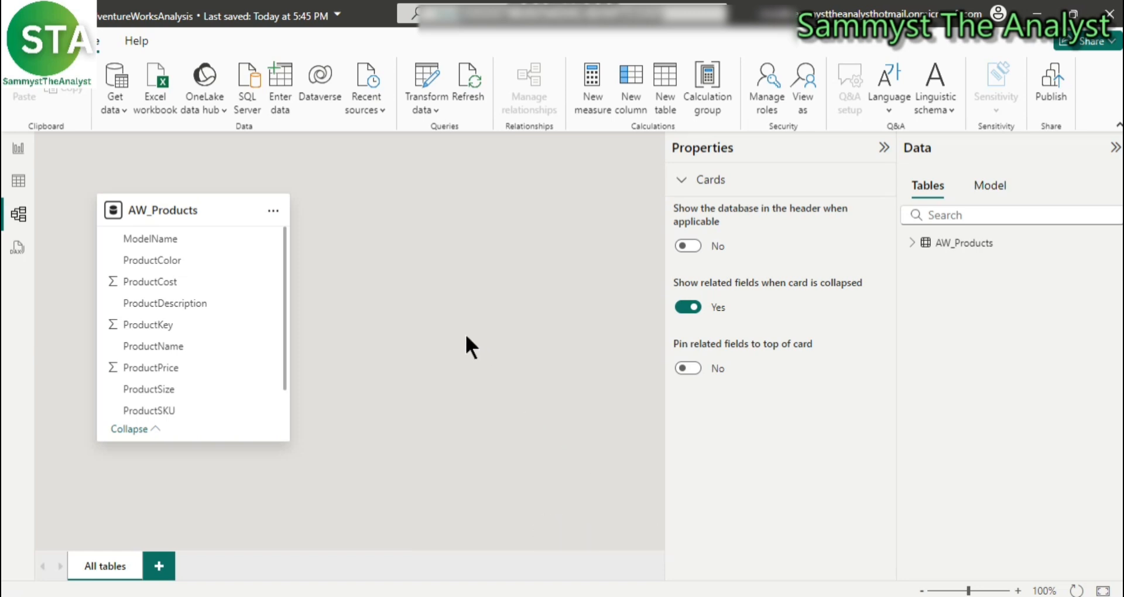
- Import AdventureWorks_Sales_2017 as a Text/CSV source and open it for data transformation
left_click(122, 105)
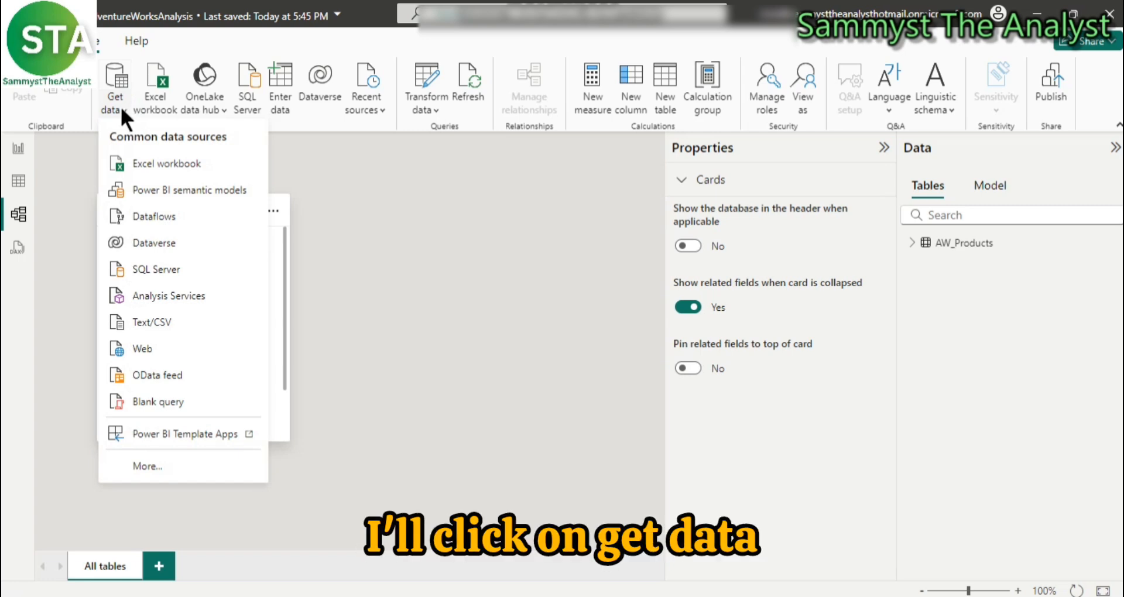
left_click(178, 322)
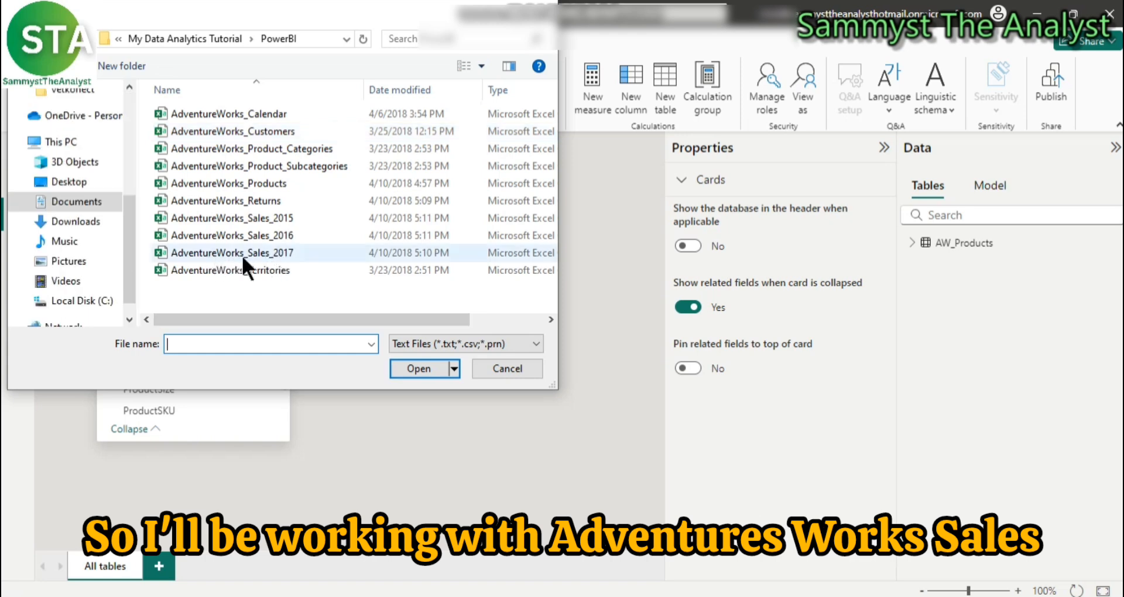
left_click(258, 255)
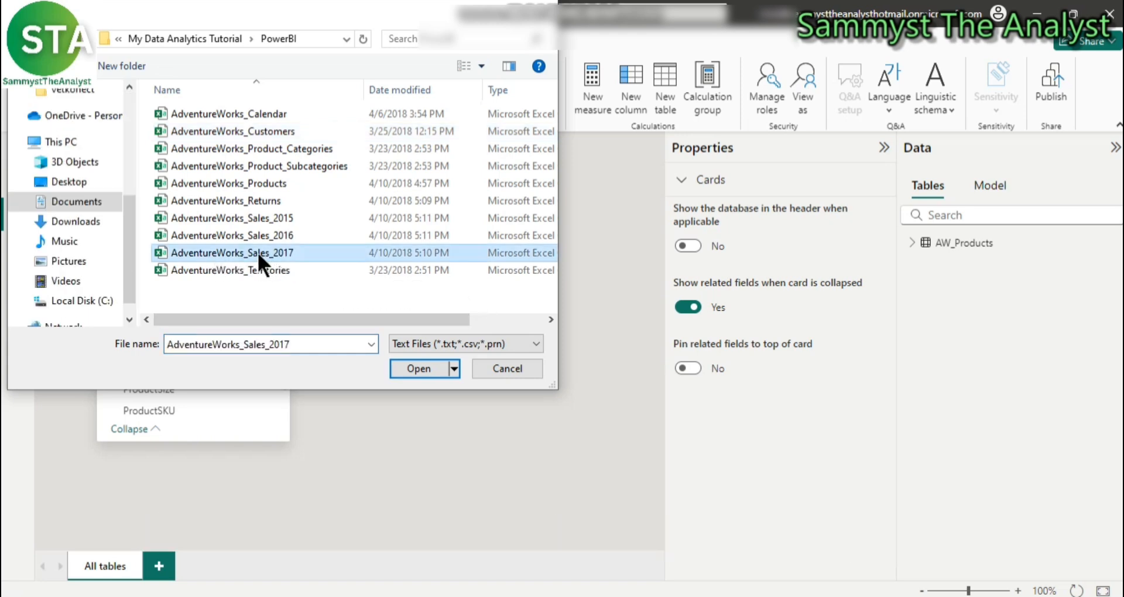
left_click(421, 367)
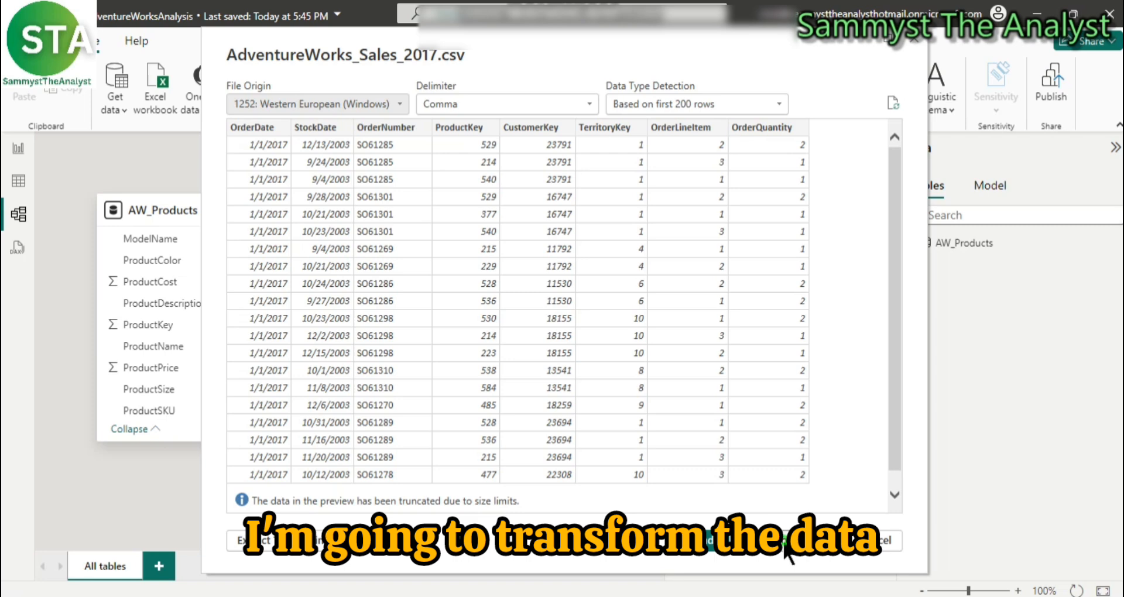
left_click(780, 540)
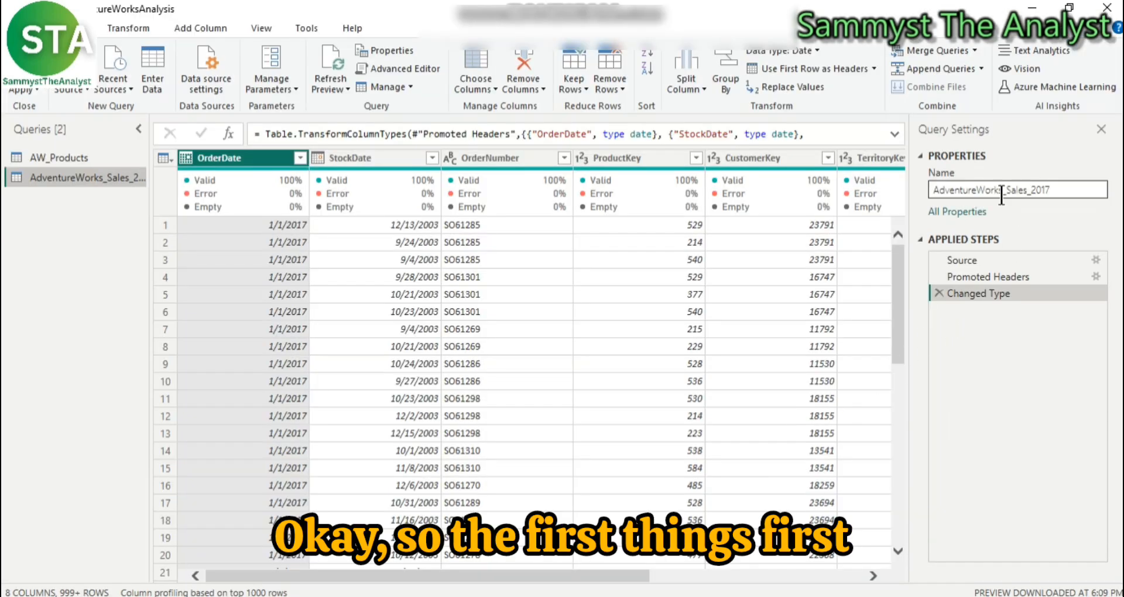
- Rename the AdventureWorks_Sales_2017 query to AW_Sales_2017
left_click_drag(1002, 188, 991, 190)
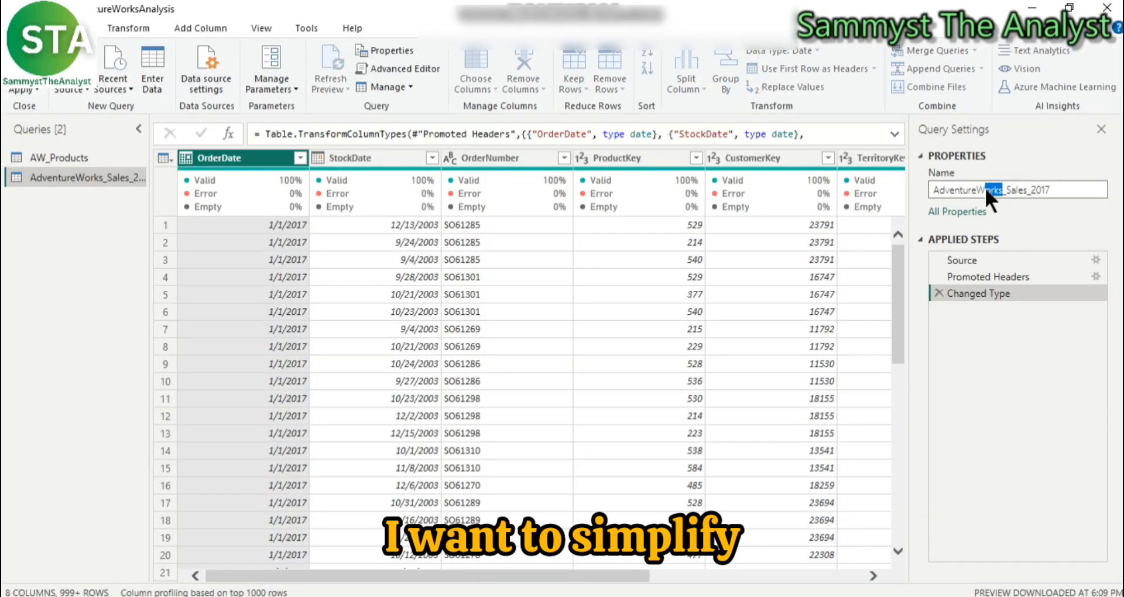
key("BackSpace")
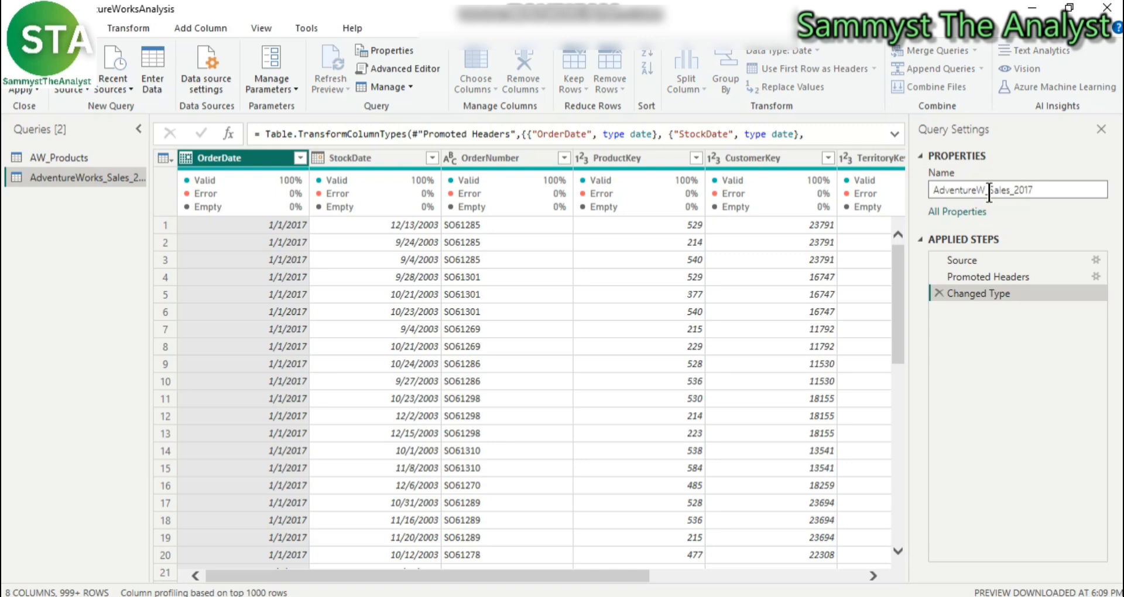
key("BackSpace")
key("BackSpace")
key("BackSpace")
key("BackSpace")
key("BackSpace")
key("BackSpace")
key("BackSpace")
key("BackSpace")
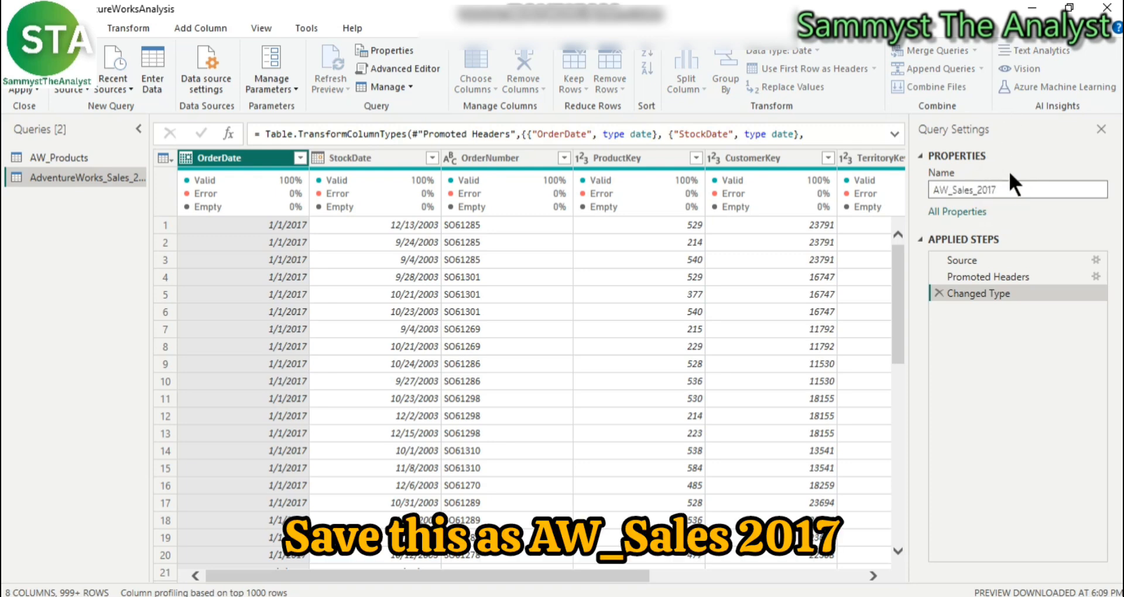
key("Return")
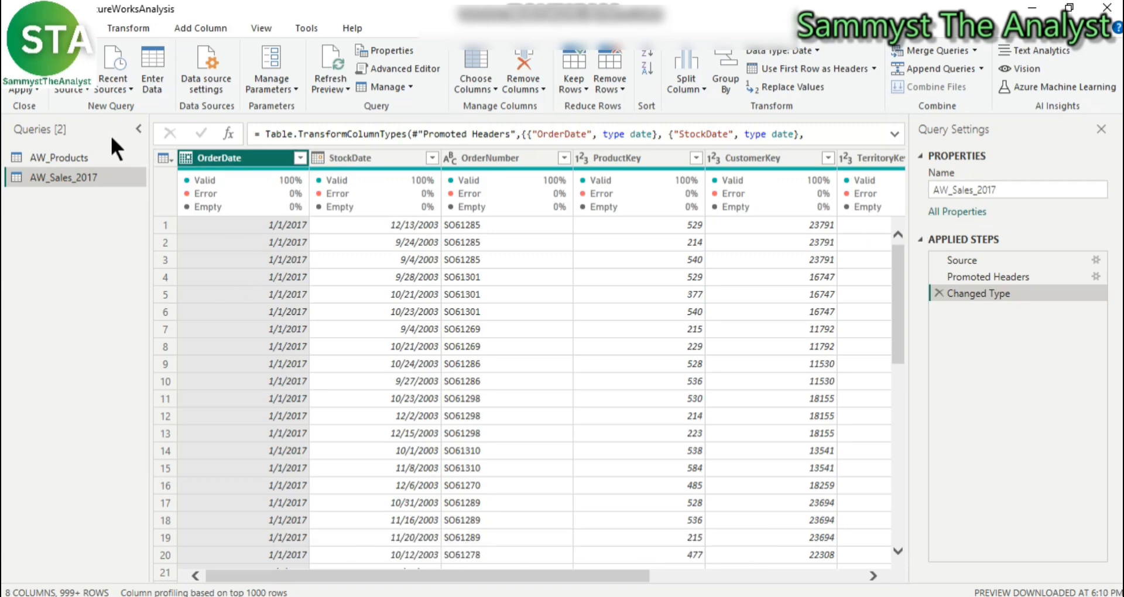
- Add an index column starting from 1 to the AW_Sales_2017 query
left_click(193, 28)
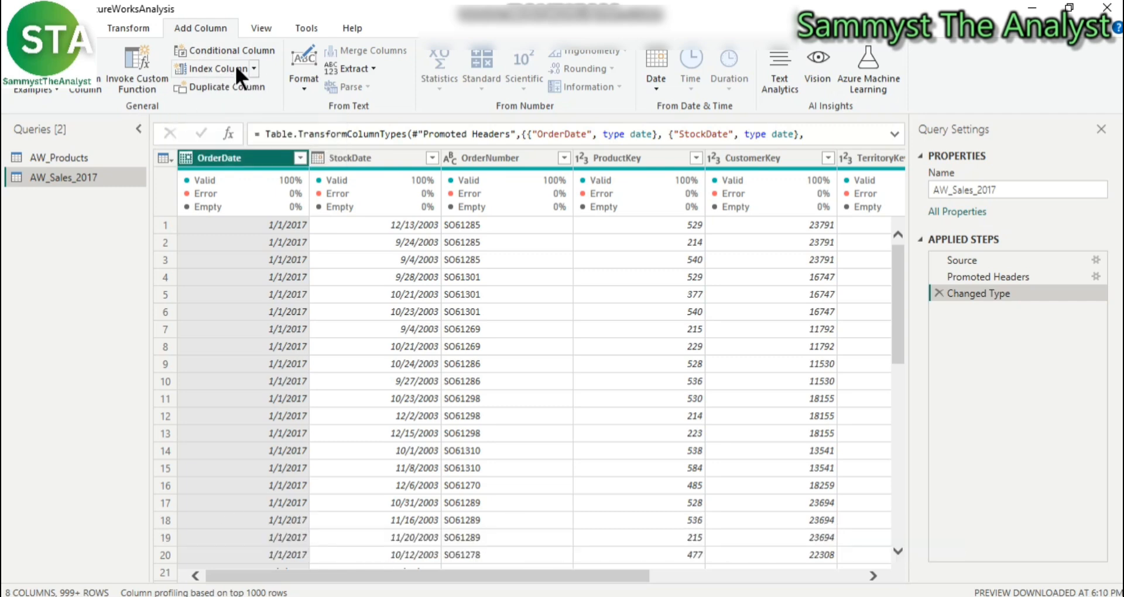
left_click(254, 68)
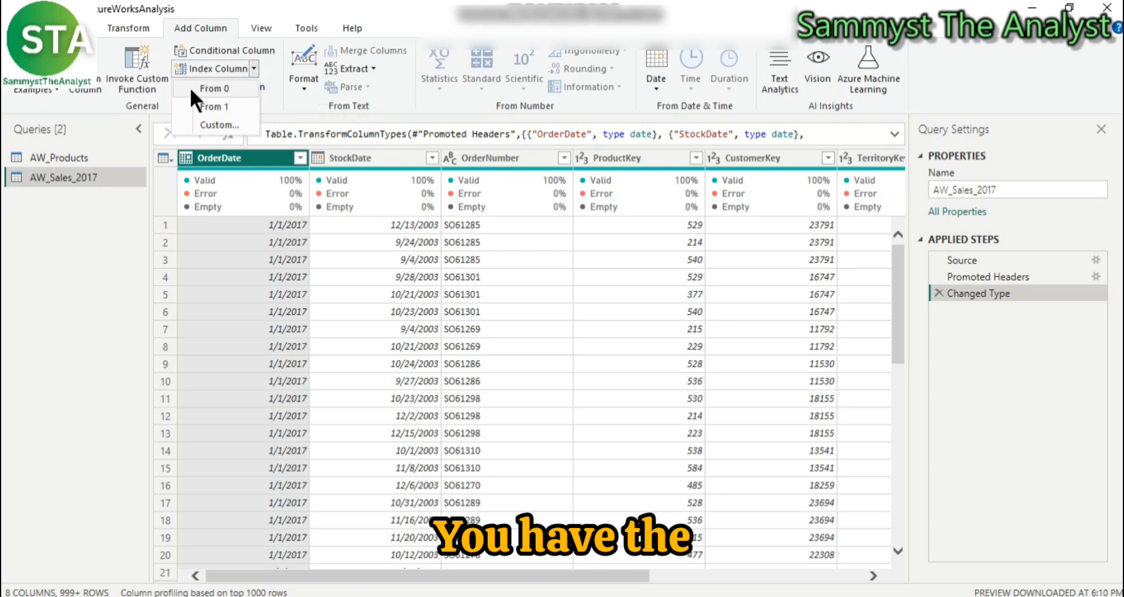
left_click(219, 104)
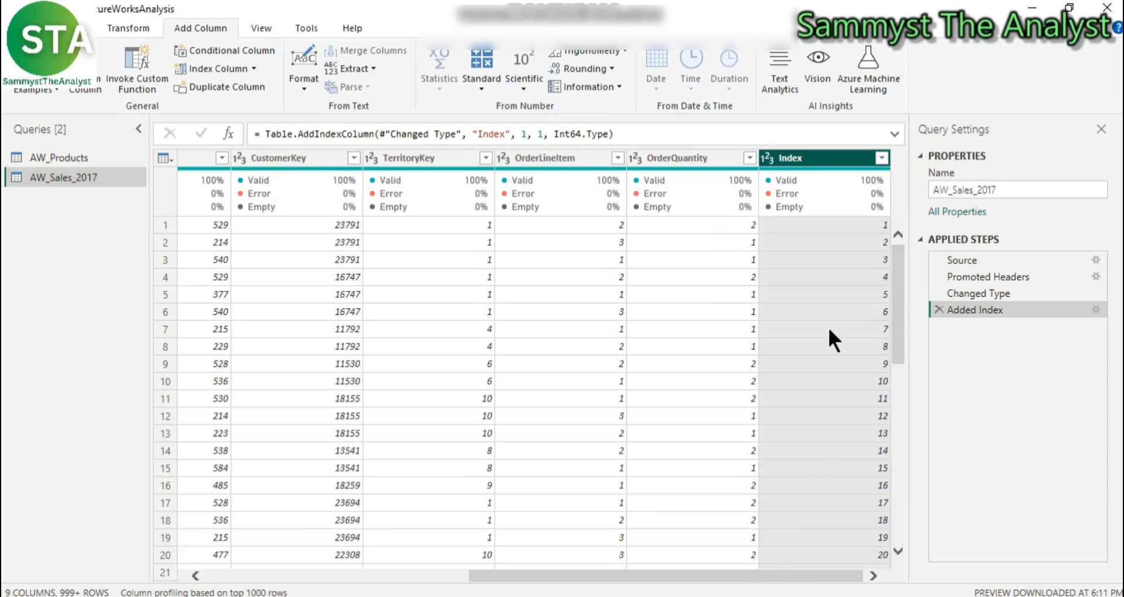
- Set the Index column's data type to Whole Number and look through its rows
left_click(767, 158)
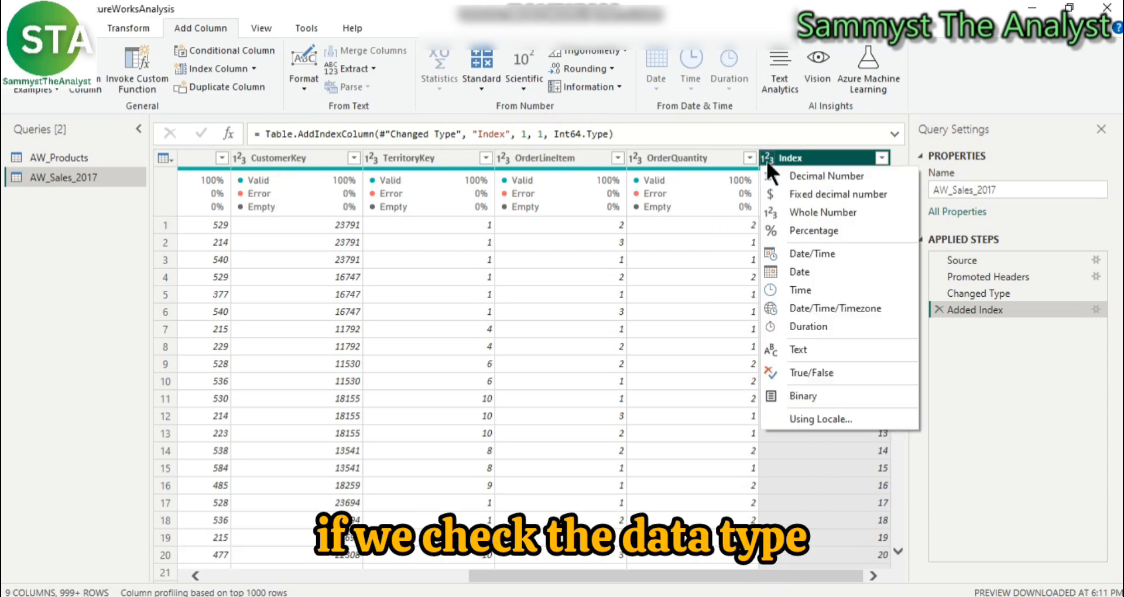
left_click(805, 212)
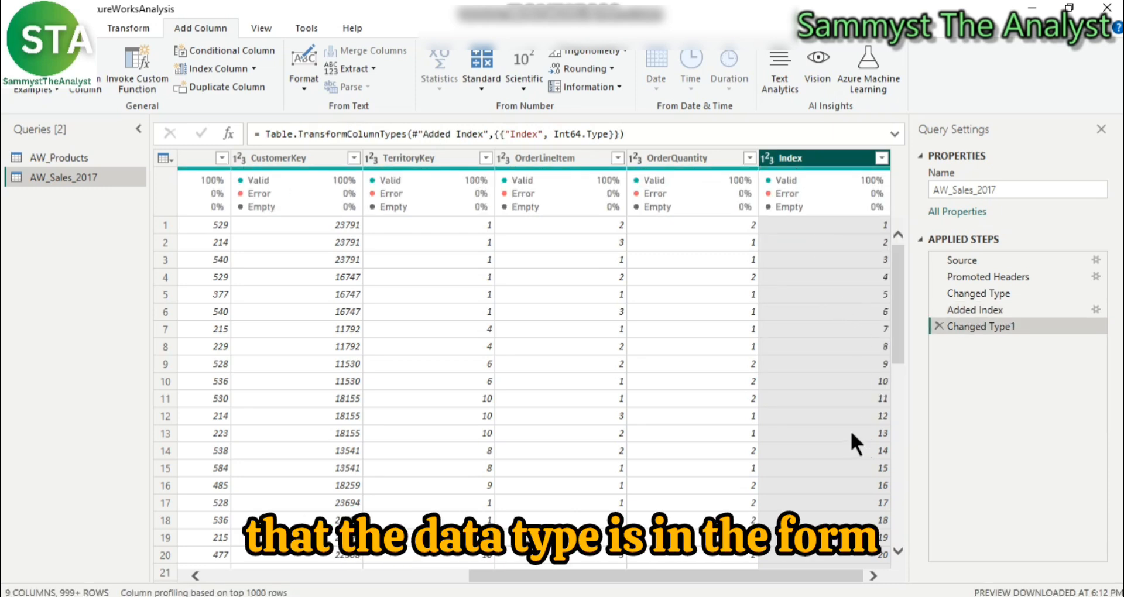
scroll(849, 427, "down", 7)
scroll(843, 428, "up", 7)
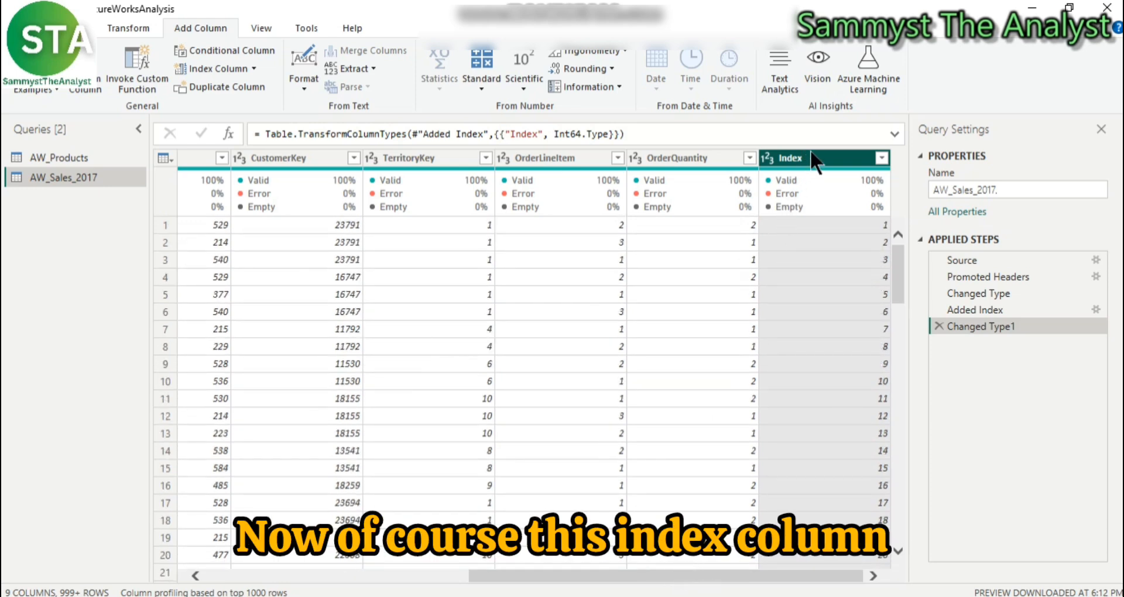
- Move the Index column to the beginning of the AW_Sales_2017 table
left_click_drag(768, 574, 536, 563)
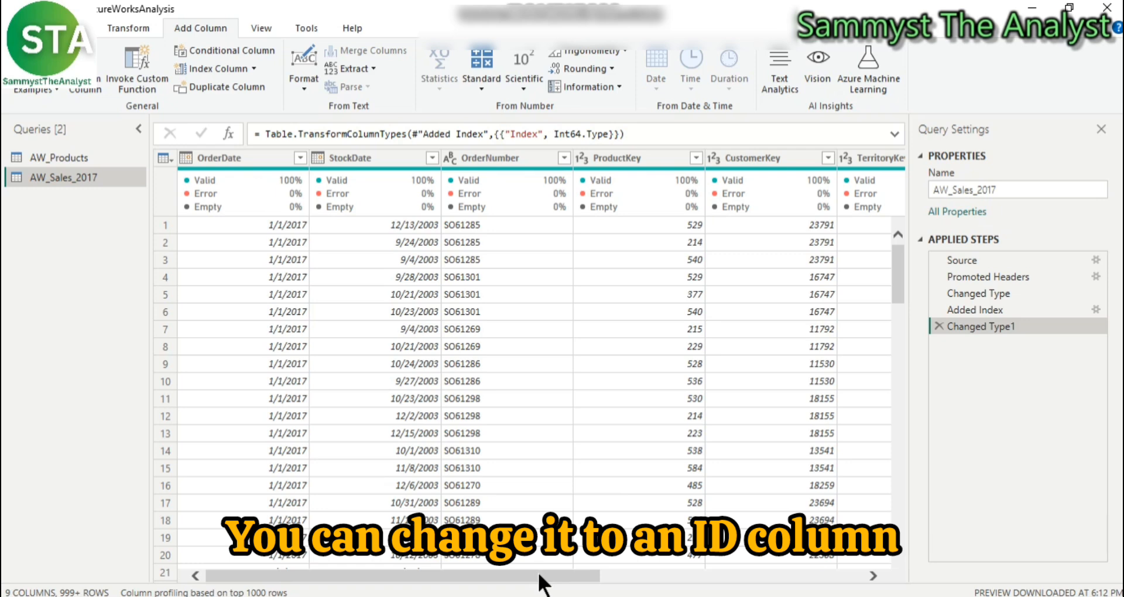
left_click_drag(539, 574, 802, 574)
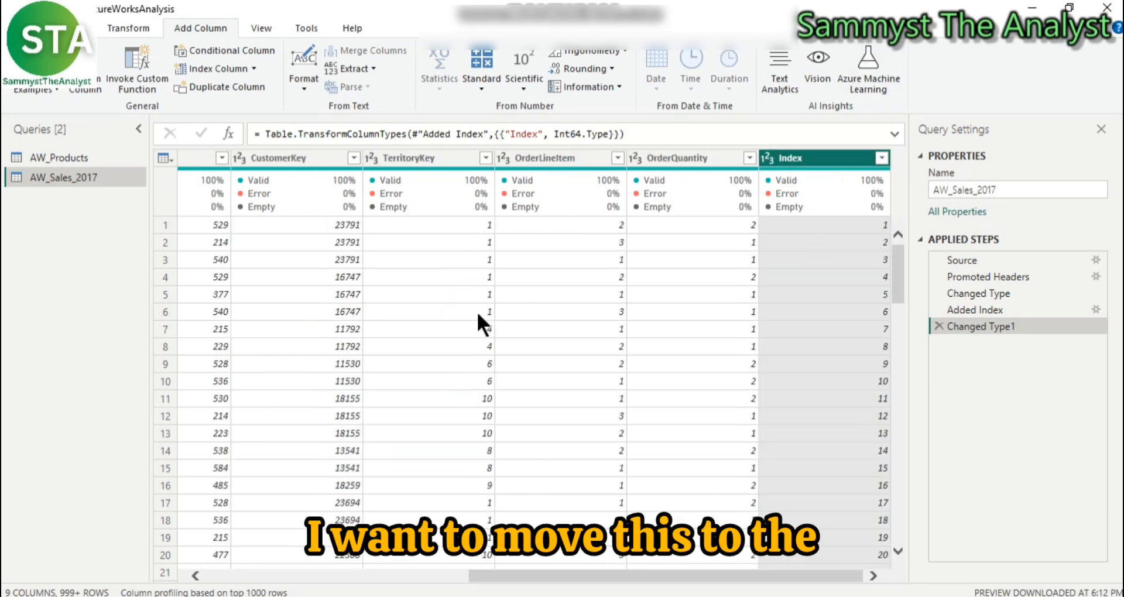
left_click_drag(652, 574, 724, 575)
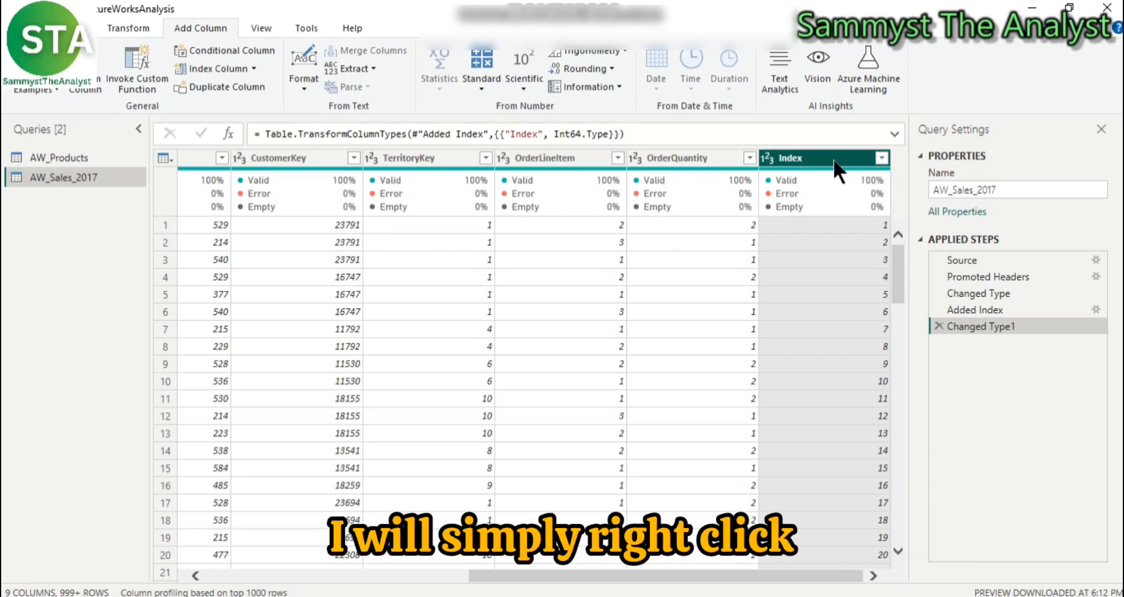
right_click(817, 159)
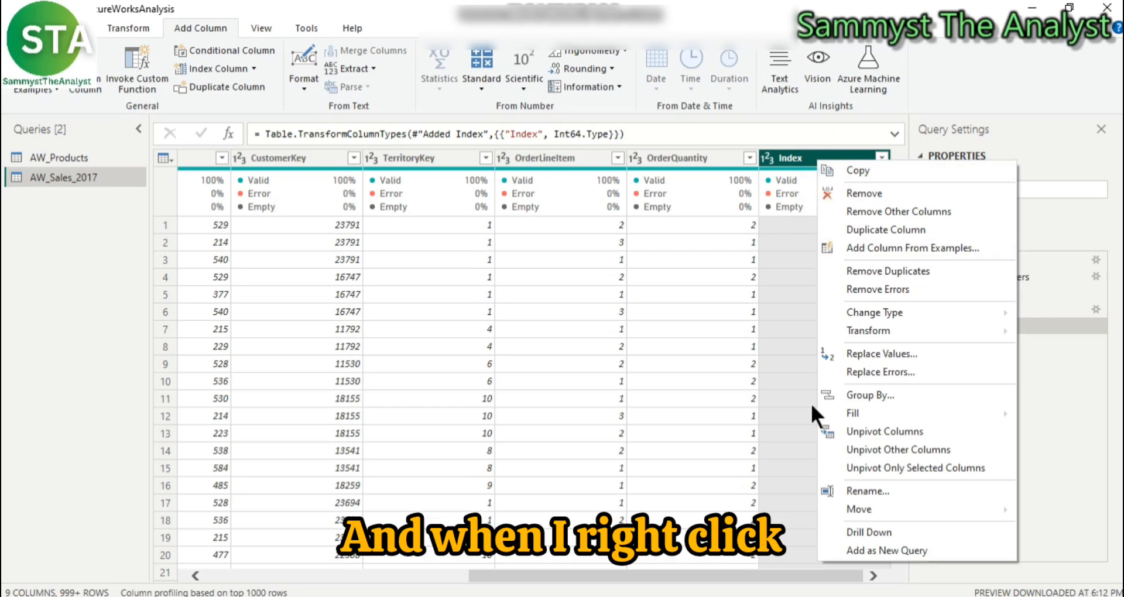
mouse_move(855, 511)
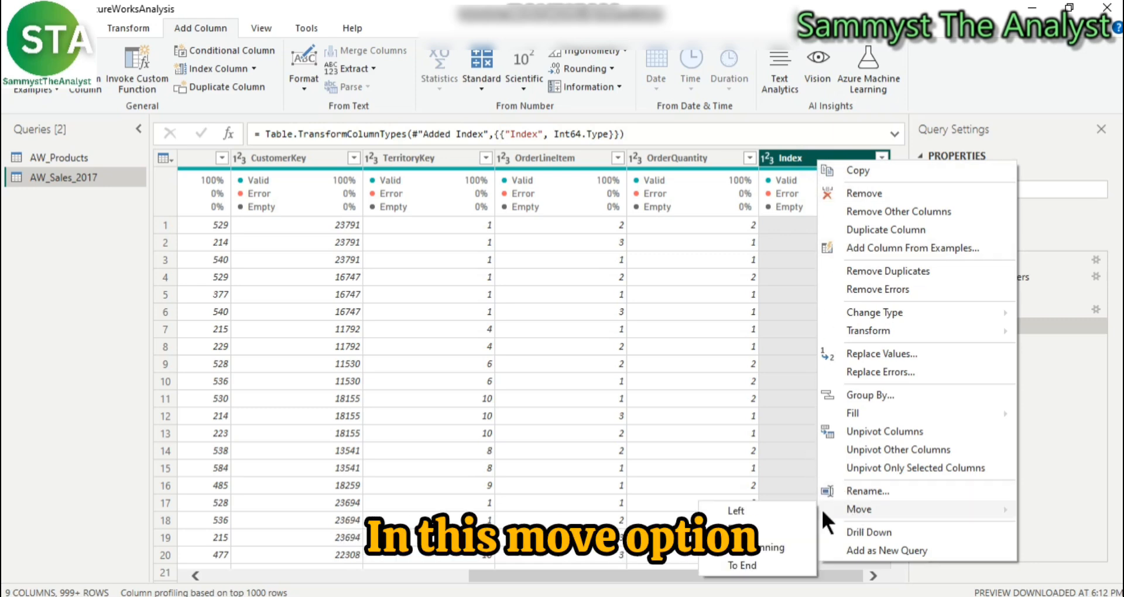
left_click(743, 544)
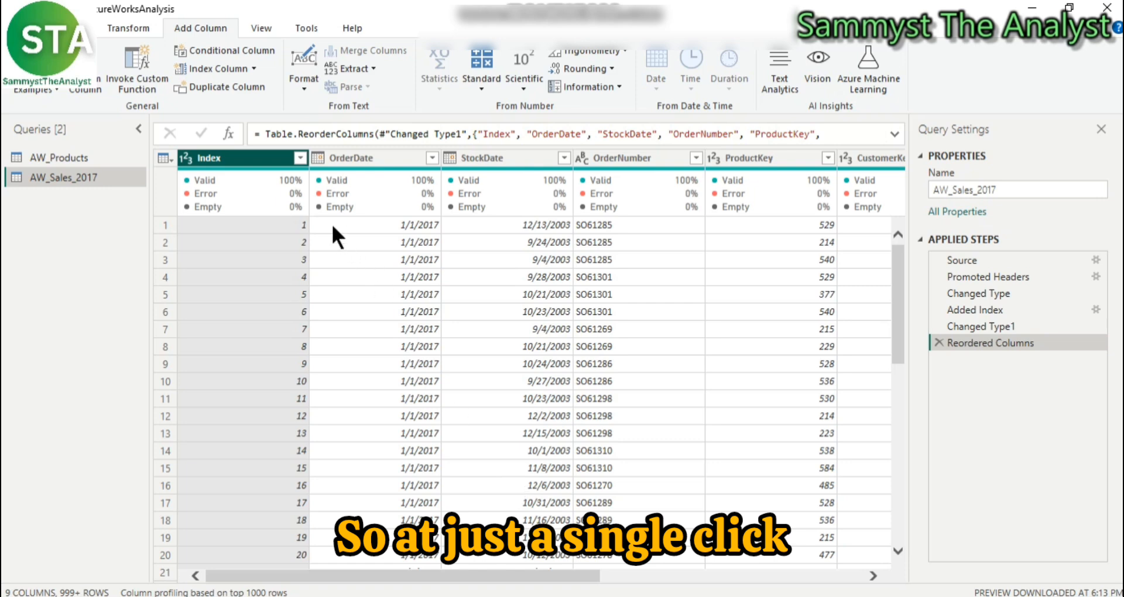
- Rename the Index column to "ID column"
double_click(223, 159)
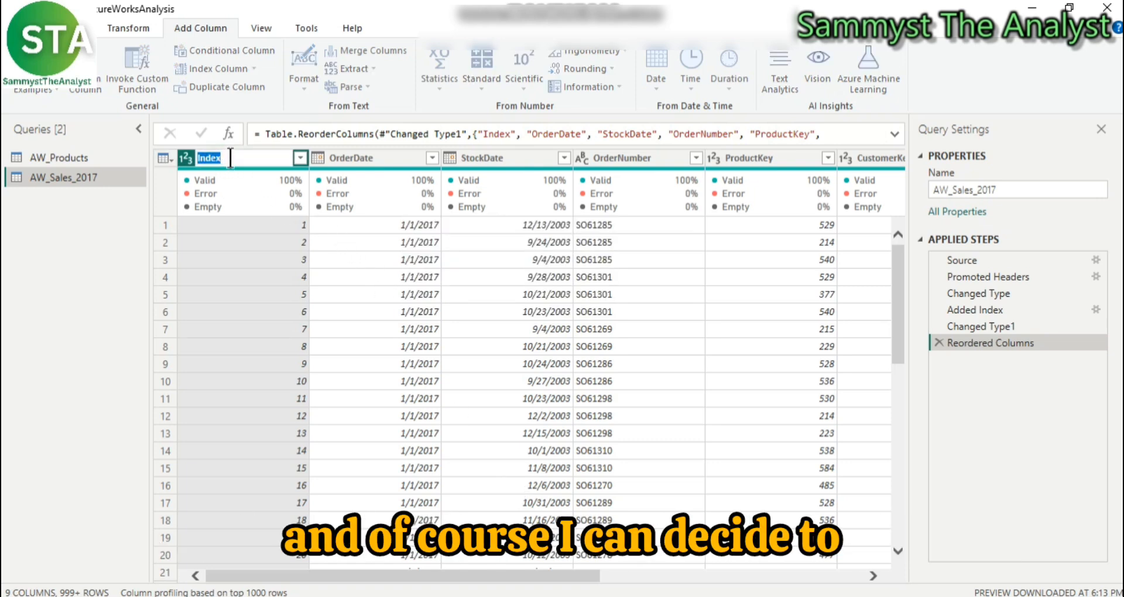
type("Id")
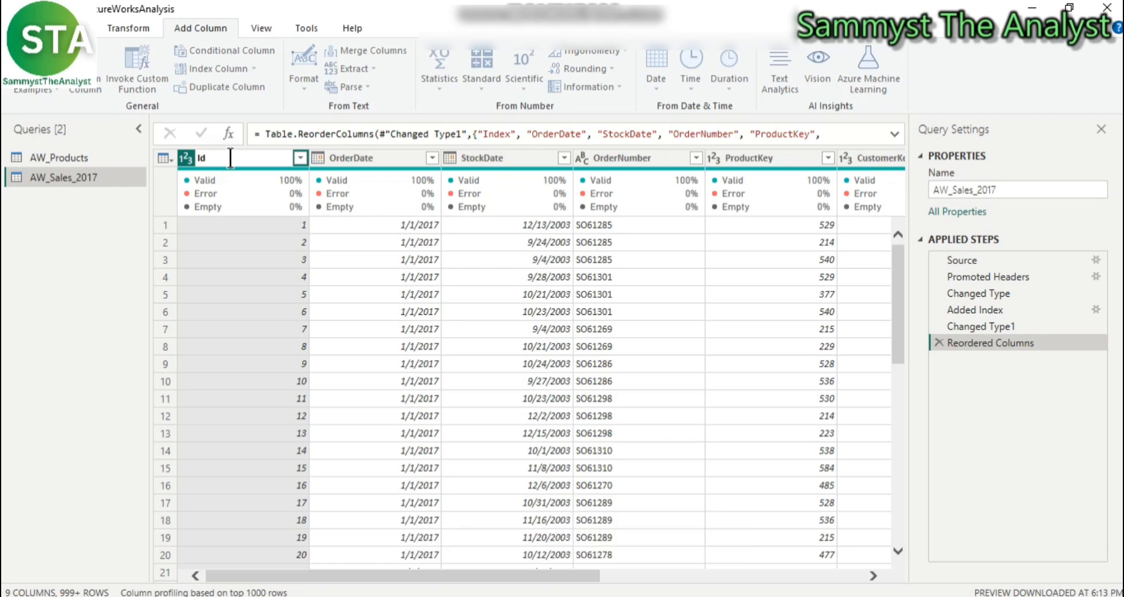
key("BackSpace")
type("D column")
key("Return")
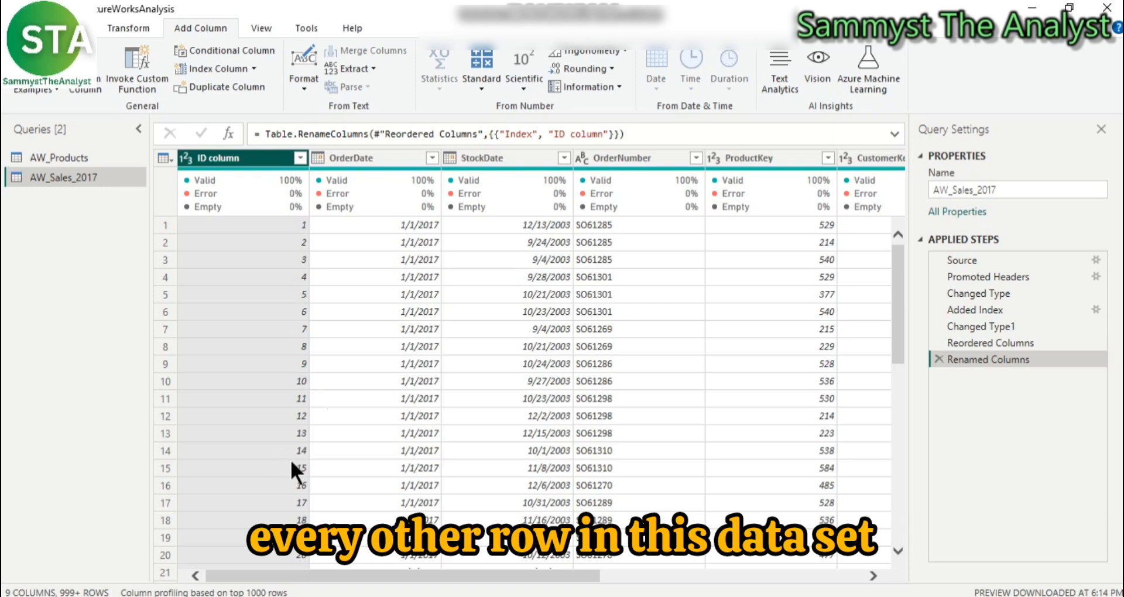
- Review the rows and columns of AW_Sales_2017, and remove the column named "ID column"
scroll(290, 459, "down", 3)
scroll(243, 305, "up", 3)
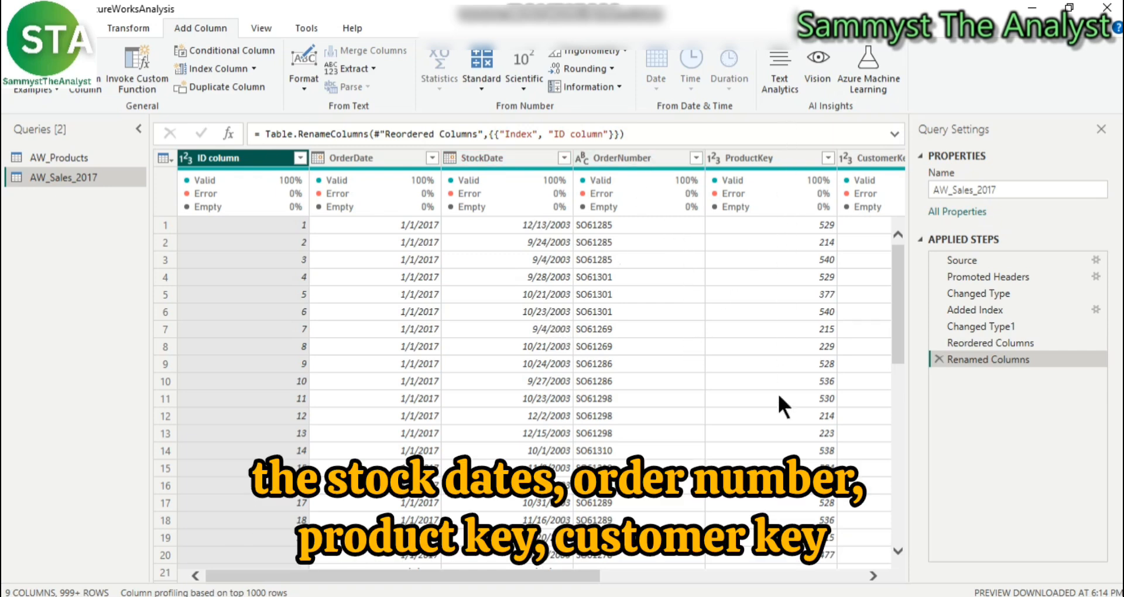
left_click_drag(560, 571, 721, 562)
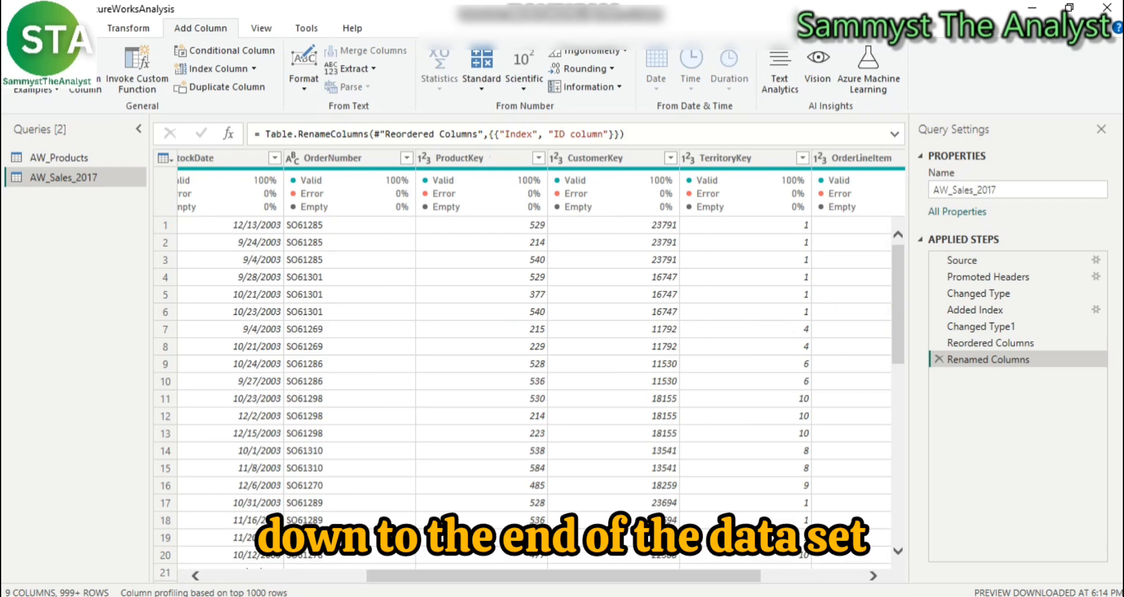
left_click_drag(747, 577, 587, 576)
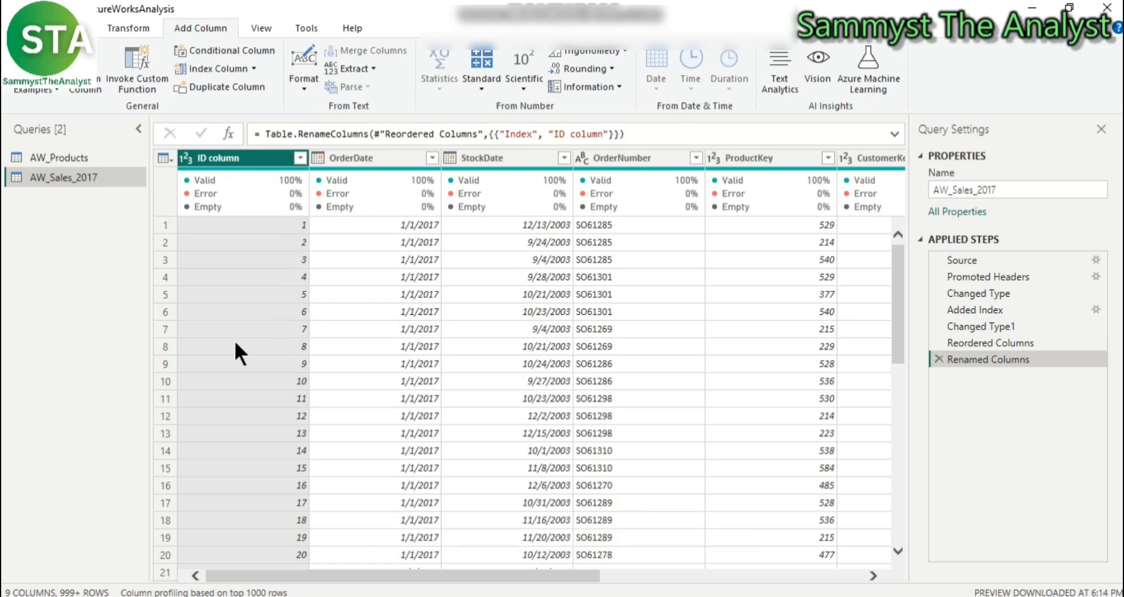
right_click(227, 156)
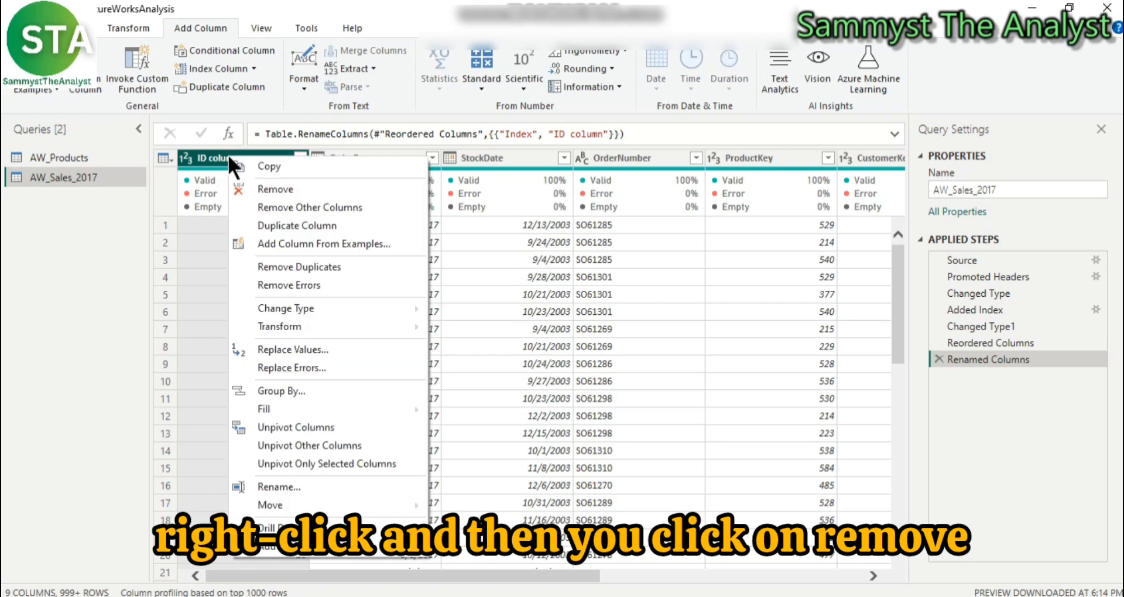
left_click(262, 188)
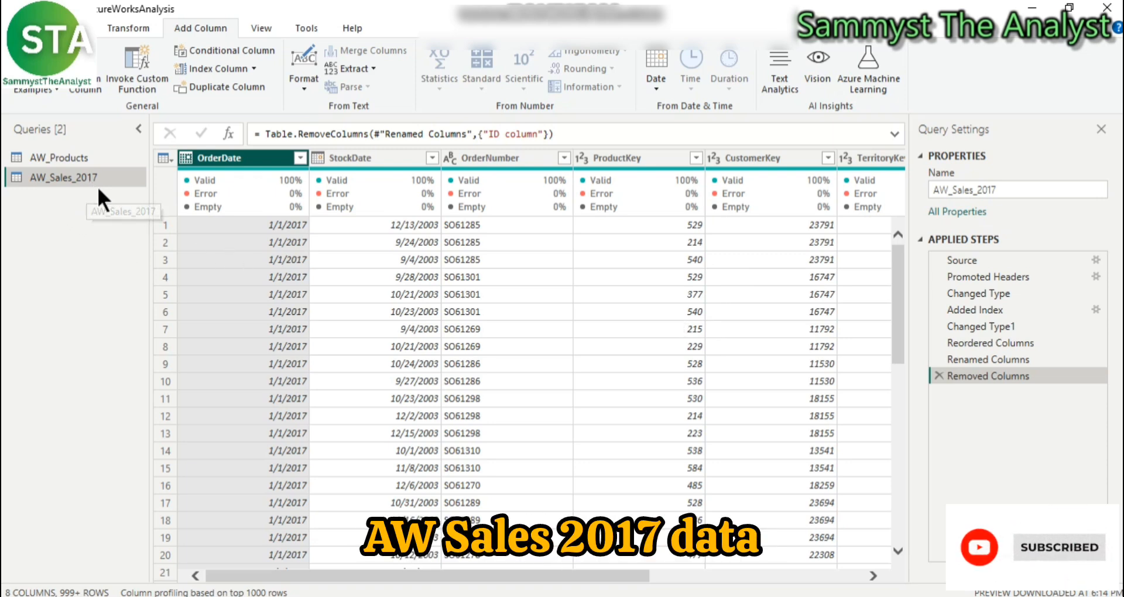
- Delete the applied steps Removed Columns, Renamed Columns, Reordered Columns and Changed Type1 from the AW_Sales_2017 query
left_click(939, 374)
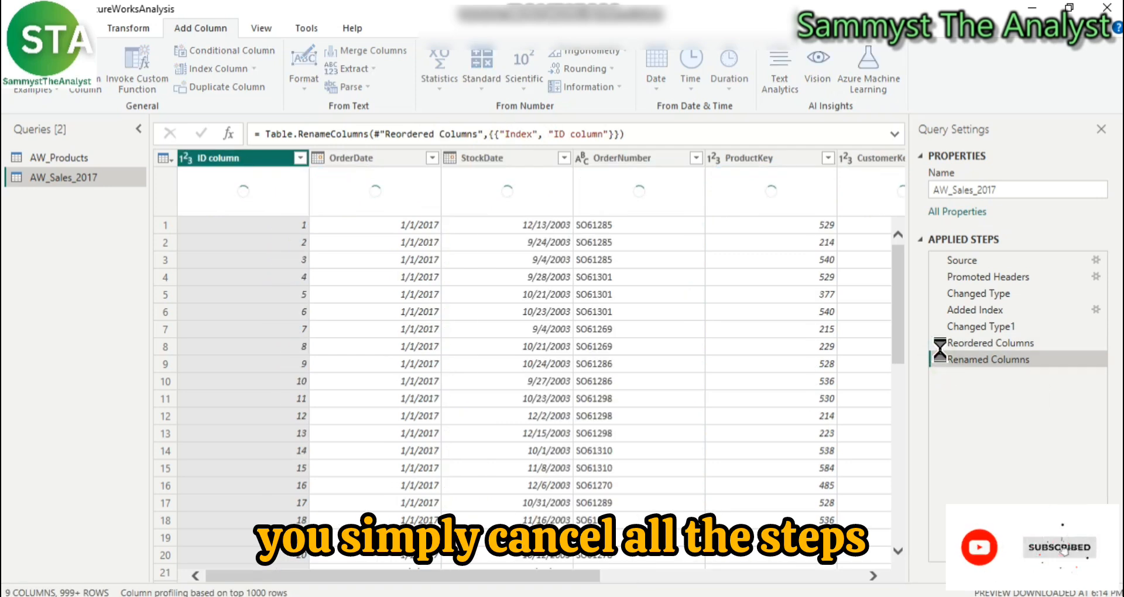
left_click(938, 358)
left_click(937, 343)
left_click(938, 325)
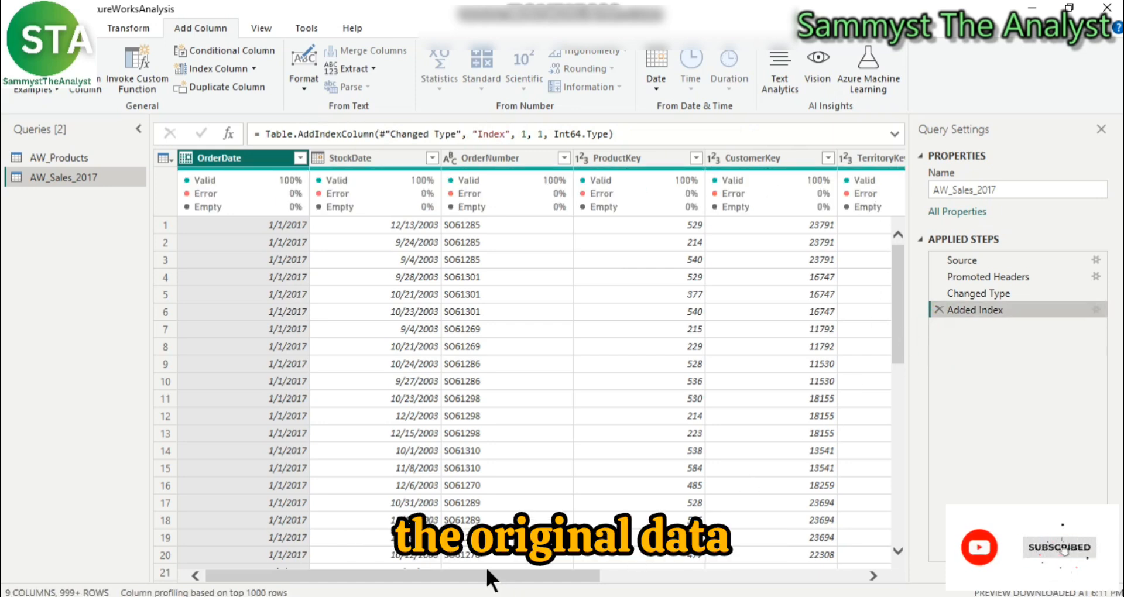
left_click_drag(494, 576, 552, 576)
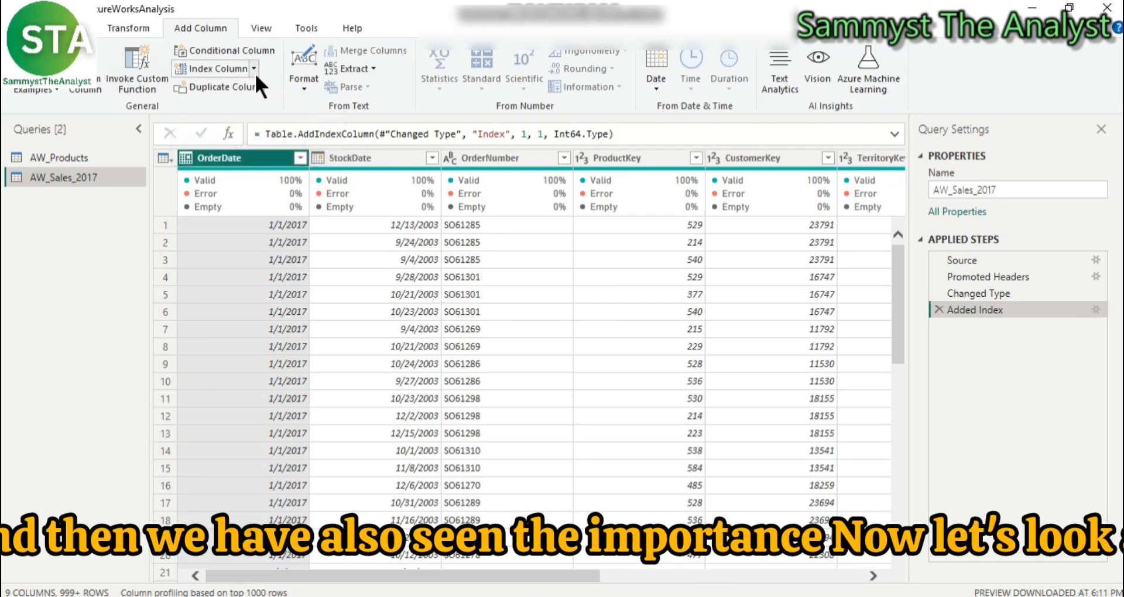
left_click(234, 49)
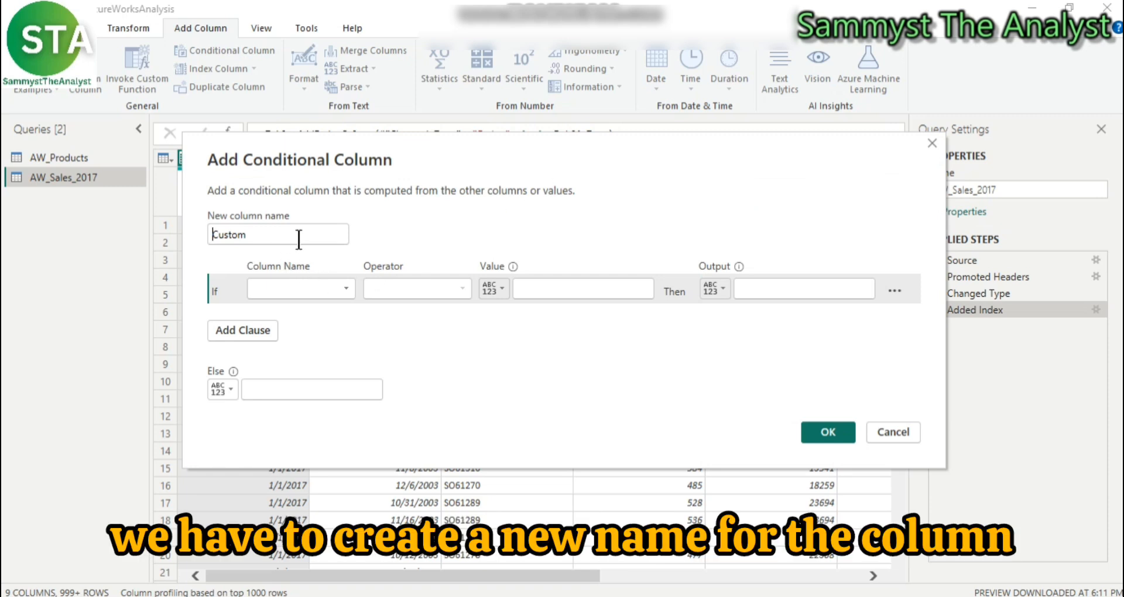
left_click_drag(297, 239, 204, 239)
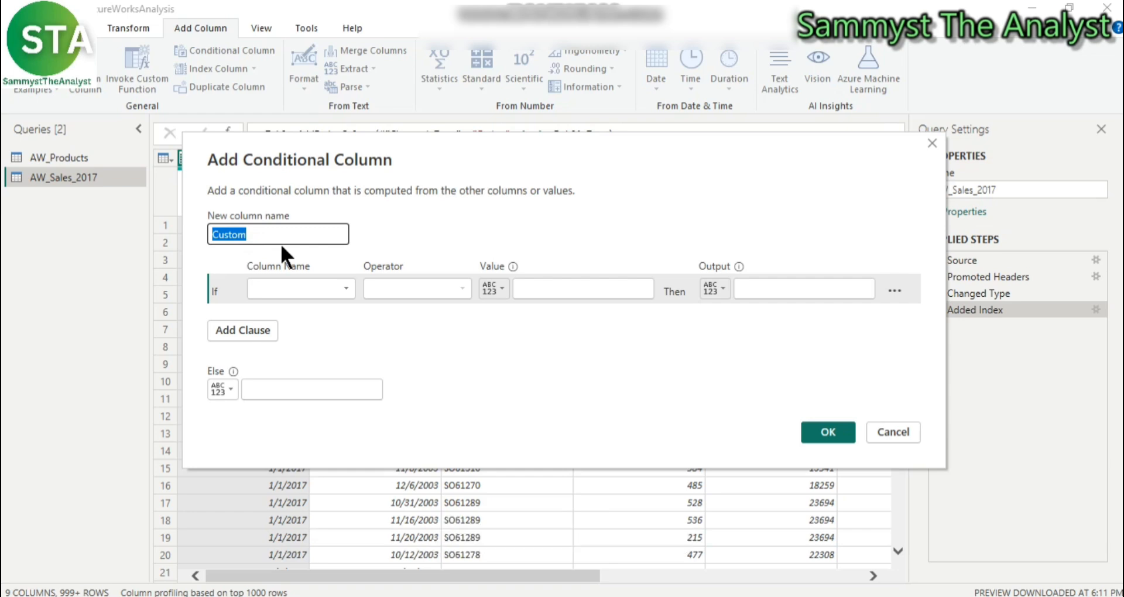
type("Order Type")
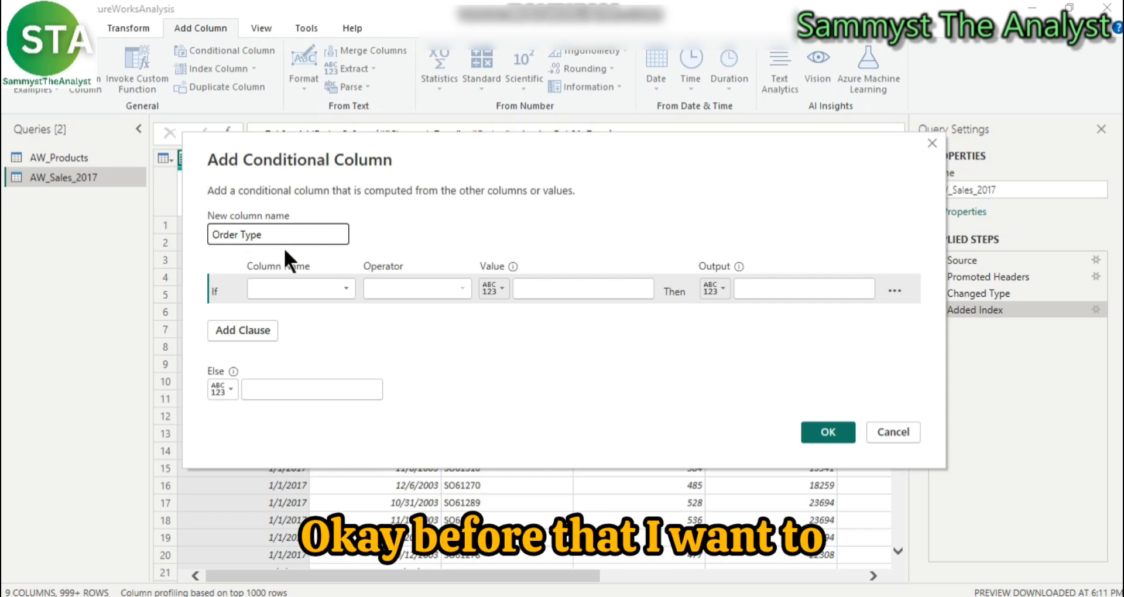
left_click(892, 433)
- Look over the OrderQuantity column of AW_Sales_2017, and start a conditional column named "Order Type"
left_click_drag(557, 576, 841, 556)
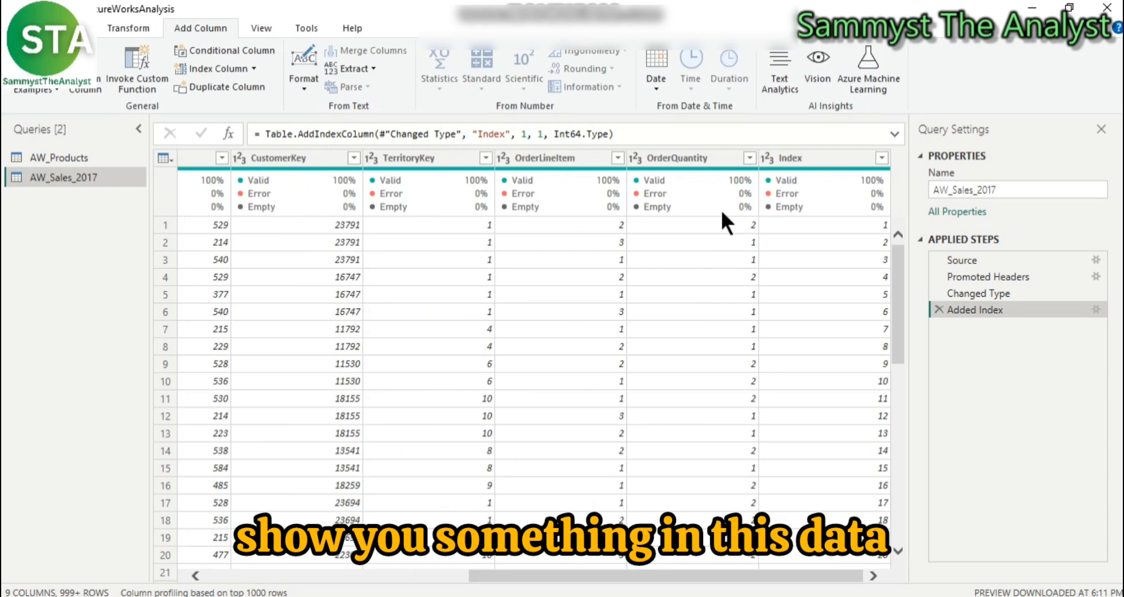
left_click(694, 157)
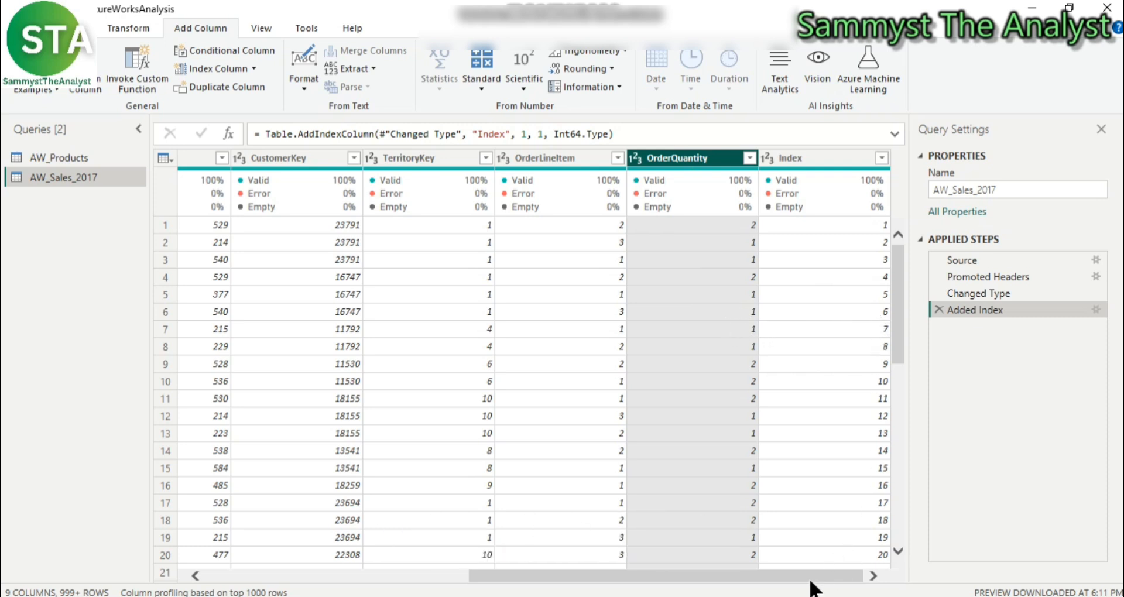
left_click_drag(810, 577, 404, 579)
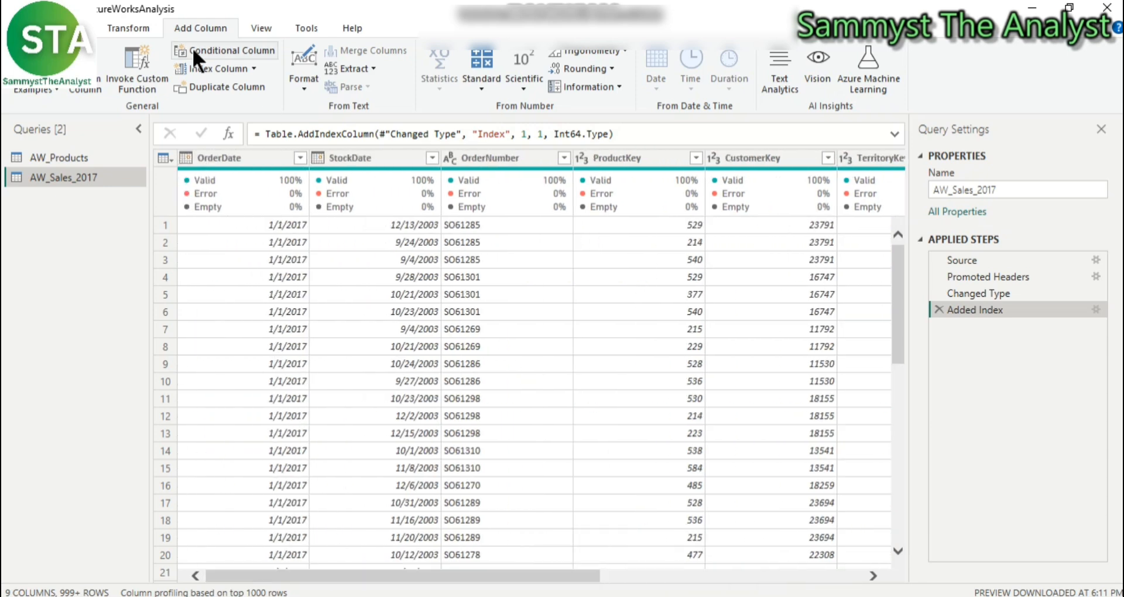
left_click(228, 51)
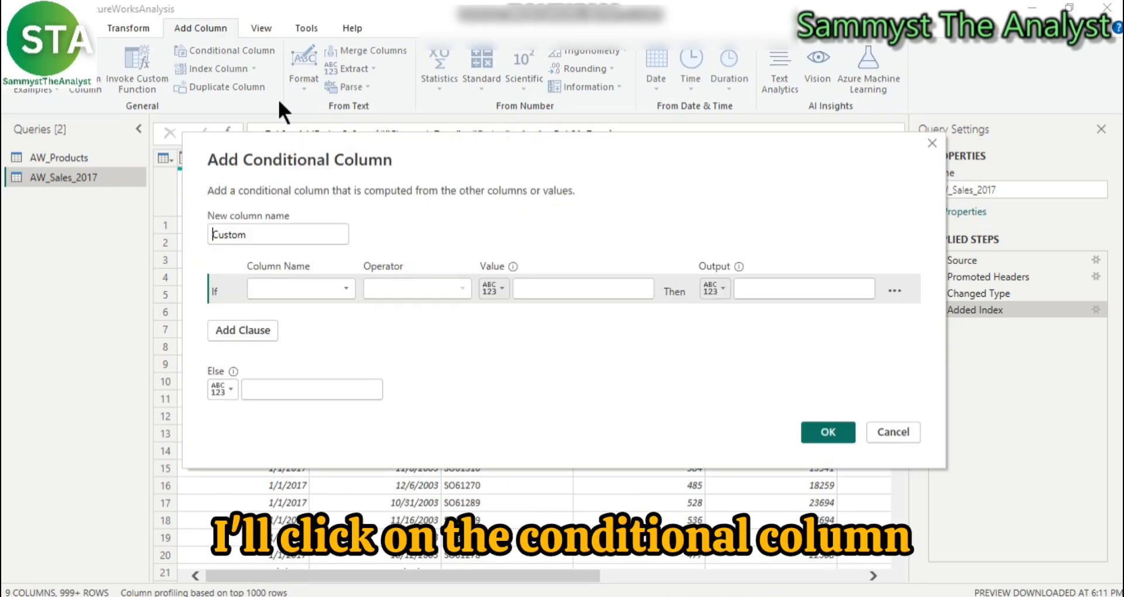
left_click_drag(280, 233, 198, 230)
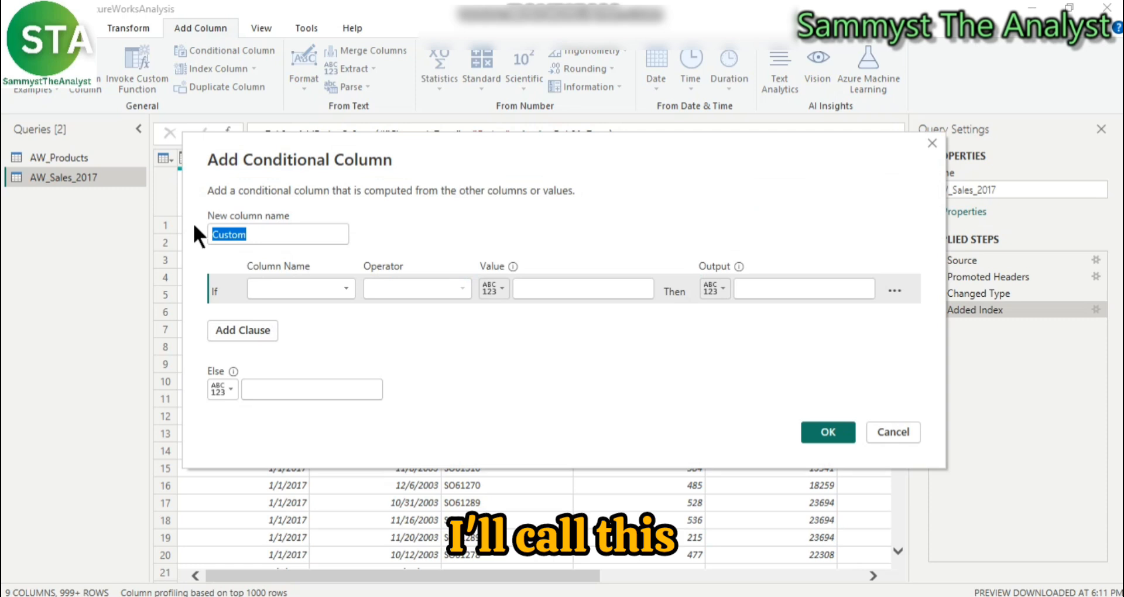
type("Order Type")
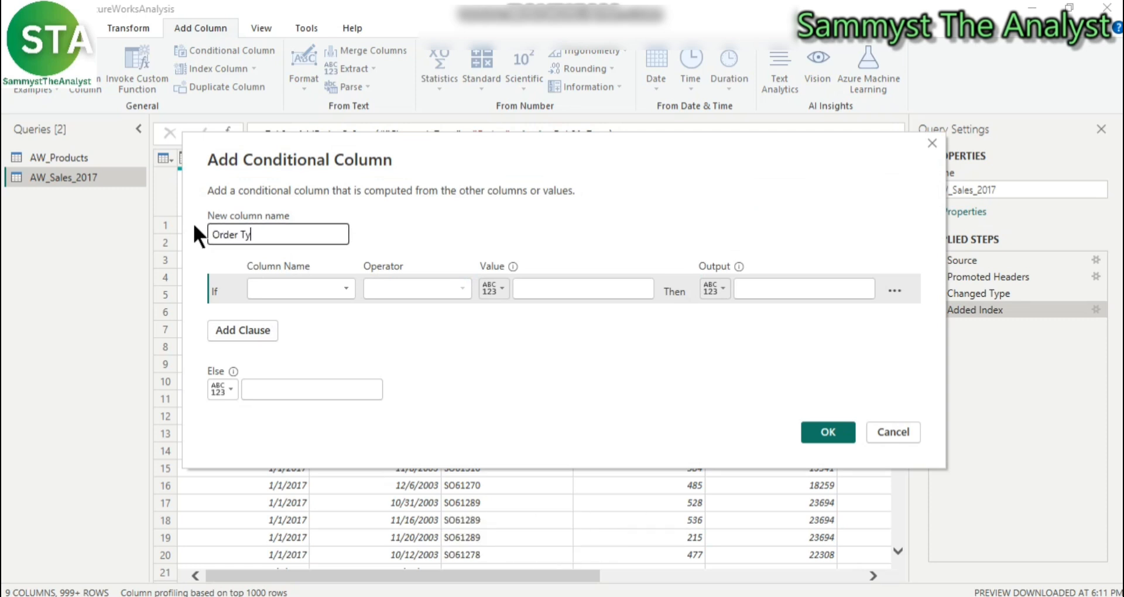
- Define the first condition of the new column: if OrderQuantity equals 1, output "Single item"
left_click(342, 287)
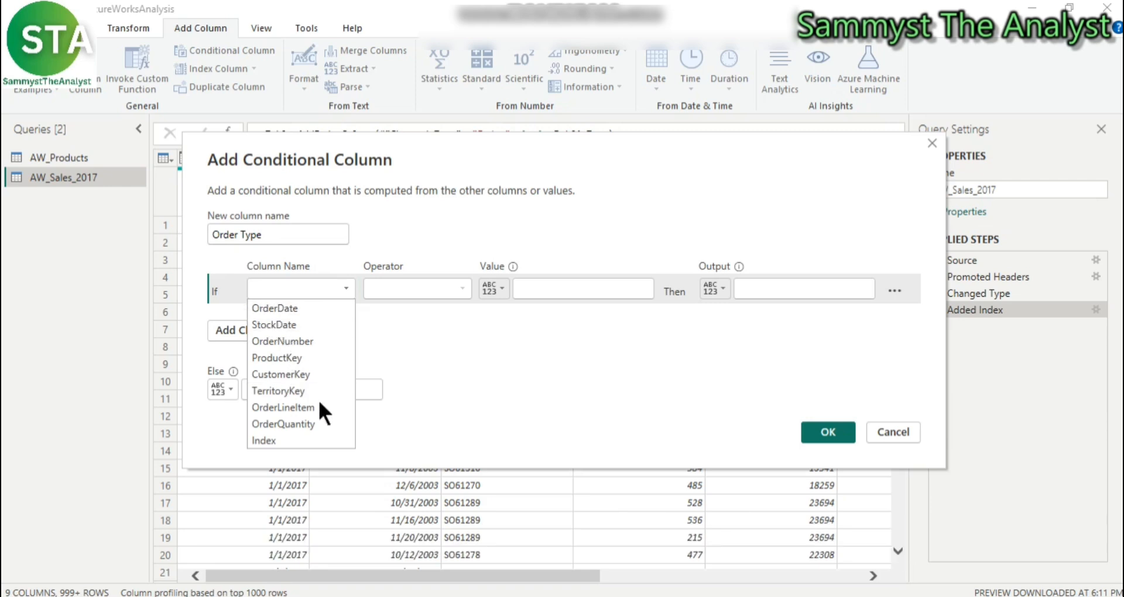
left_click(284, 422)
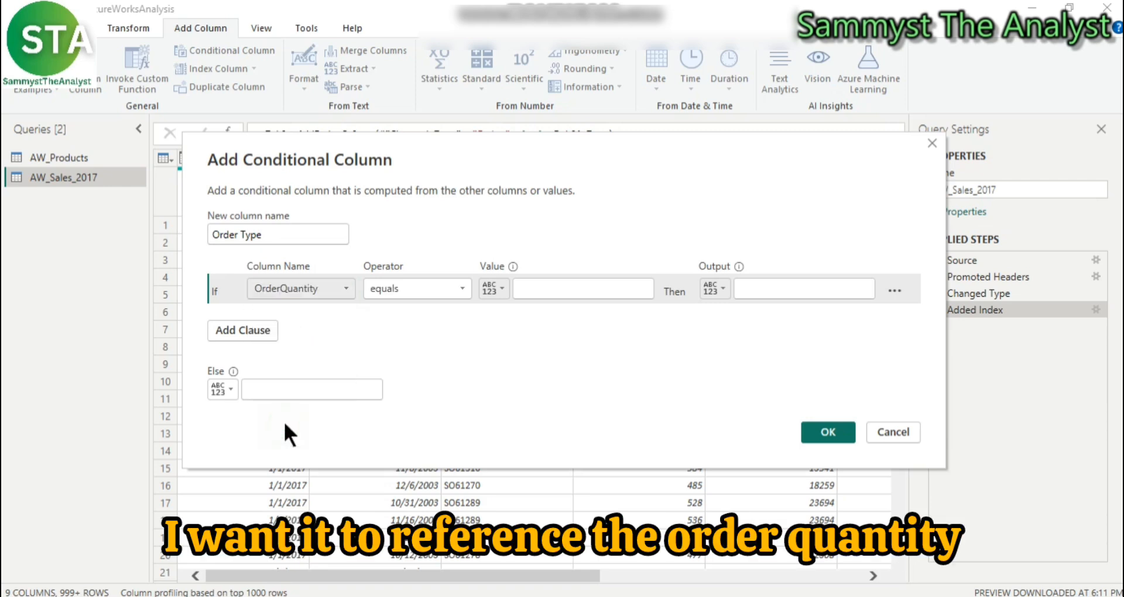
left_click(571, 288)
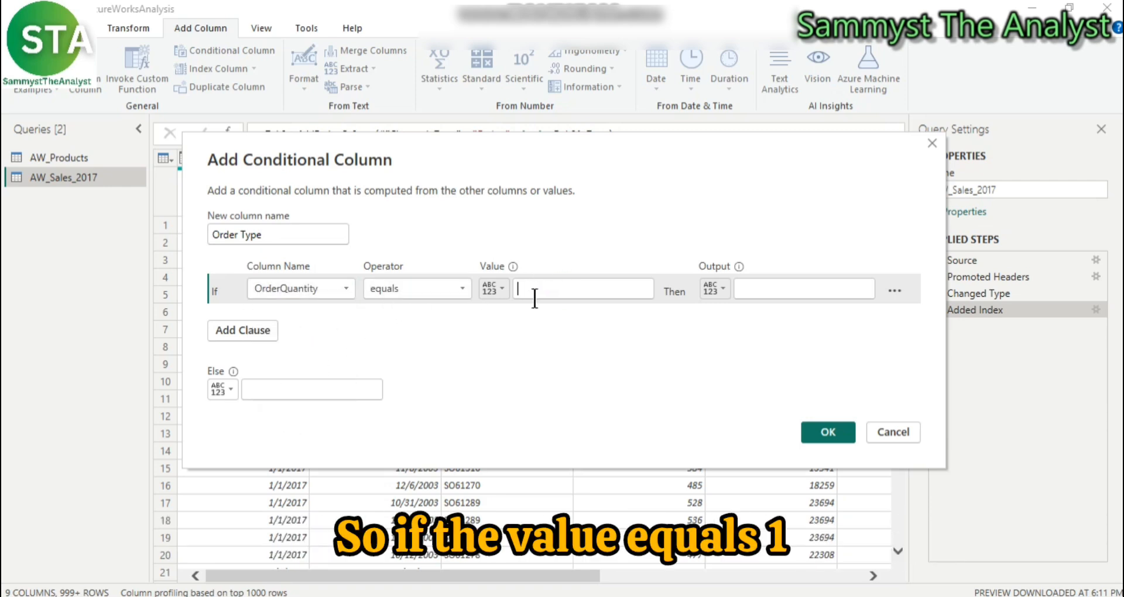
type("1")
left_click(796, 292)
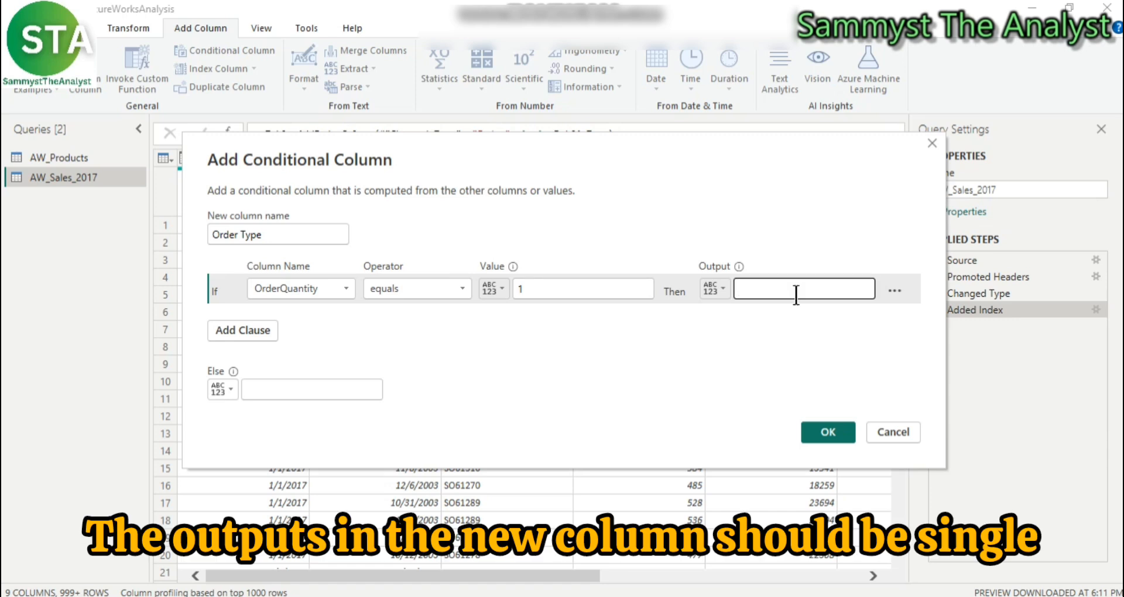
type("Single item")
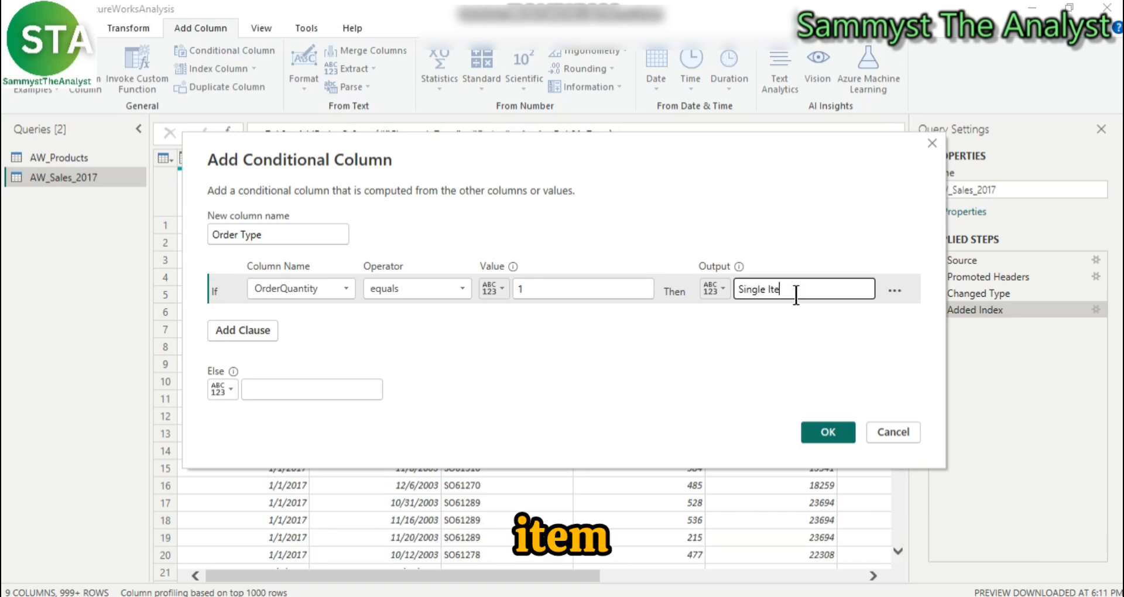
- Add an else-if clause that outputs "Multiple items" when OrderQuantity equals 2
left_click(234, 330)
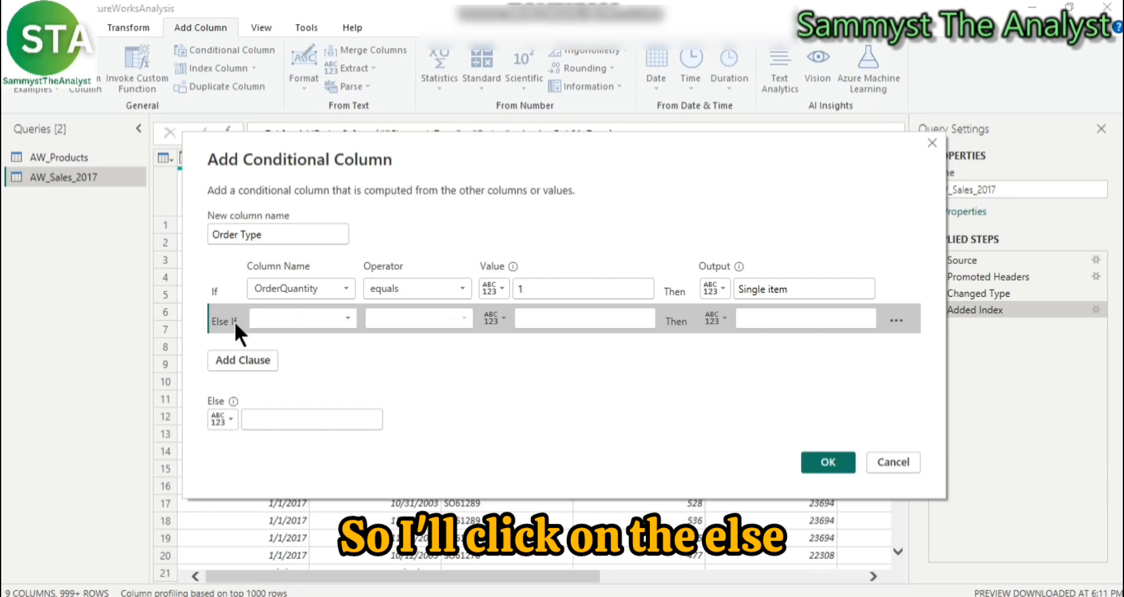
left_click(329, 319)
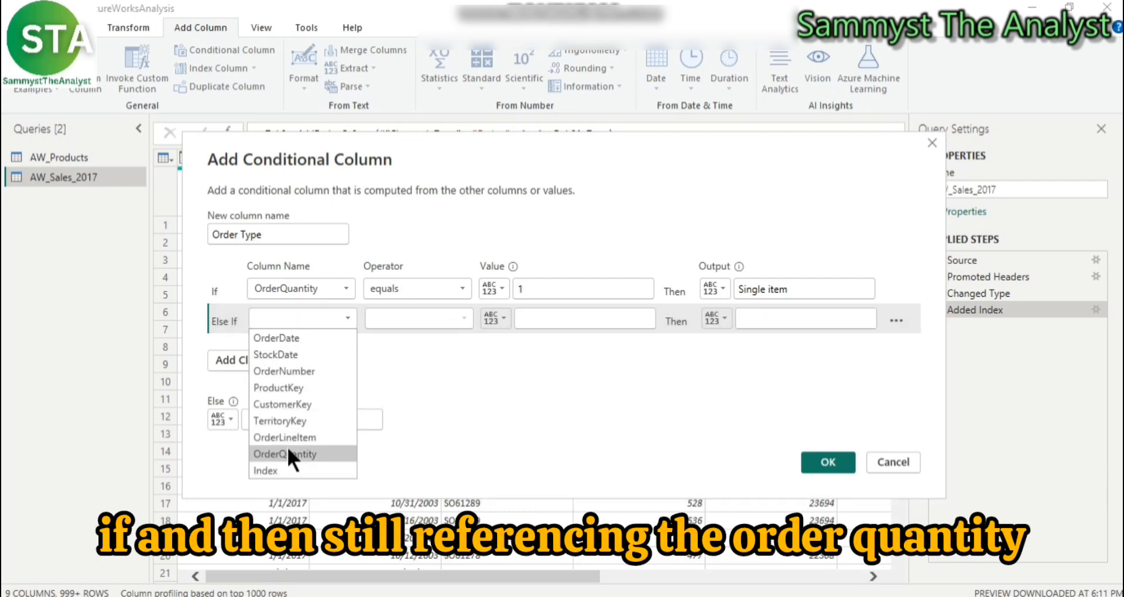
left_click(286, 452)
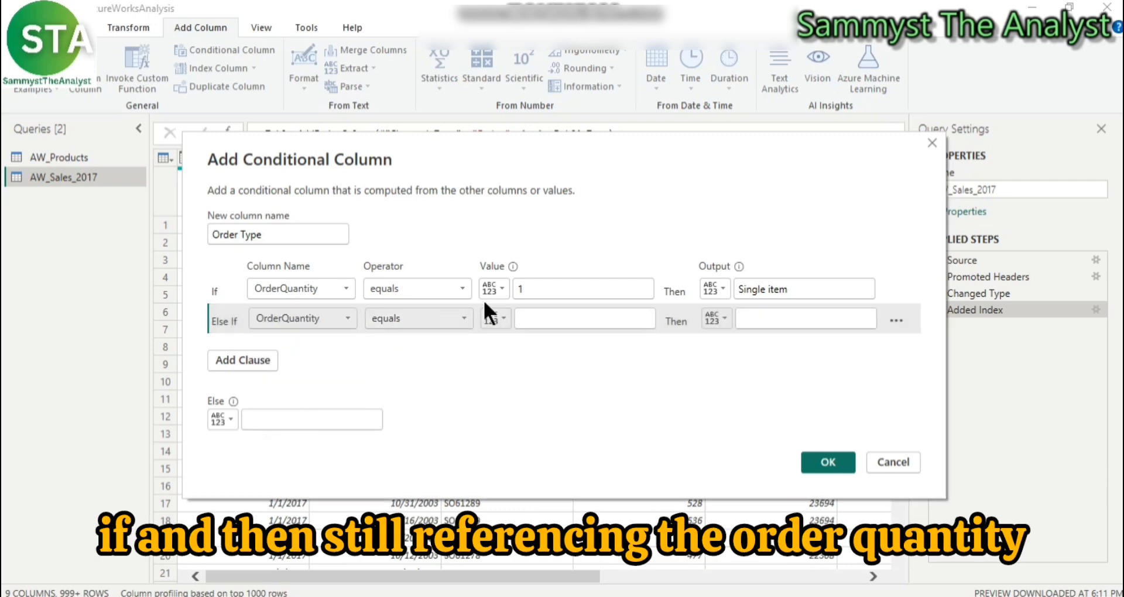
left_click(588, 320)
type("2")
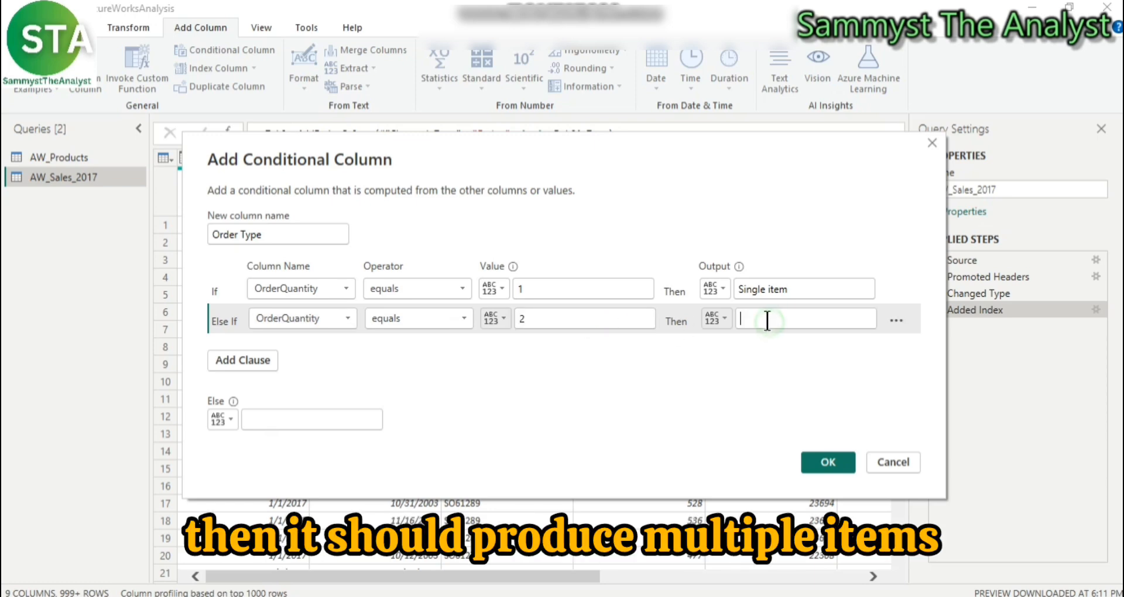
left_click(767, 319)
type("Mu")
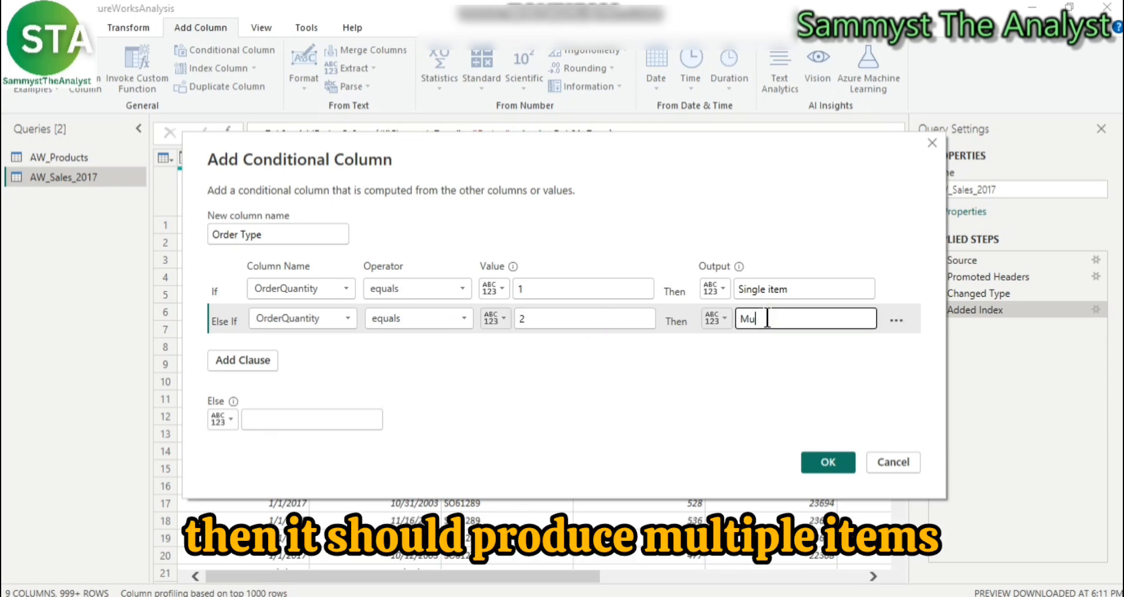
type("ltiple items")
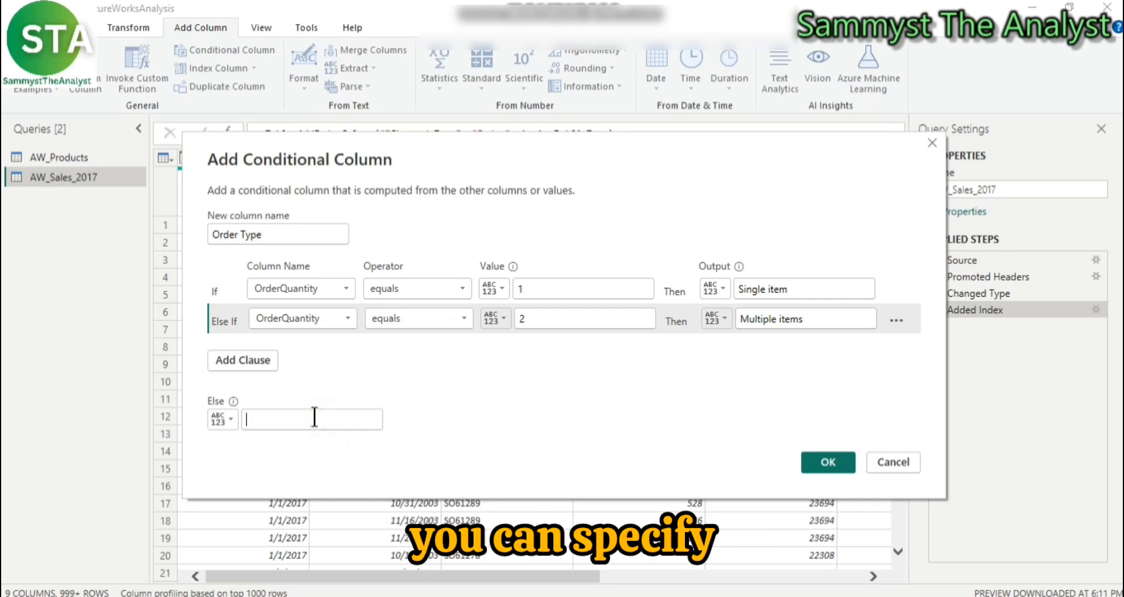
- Set the else output to "Other" and create the Order Type conditional column
left_click(314, 418)
type("Other")
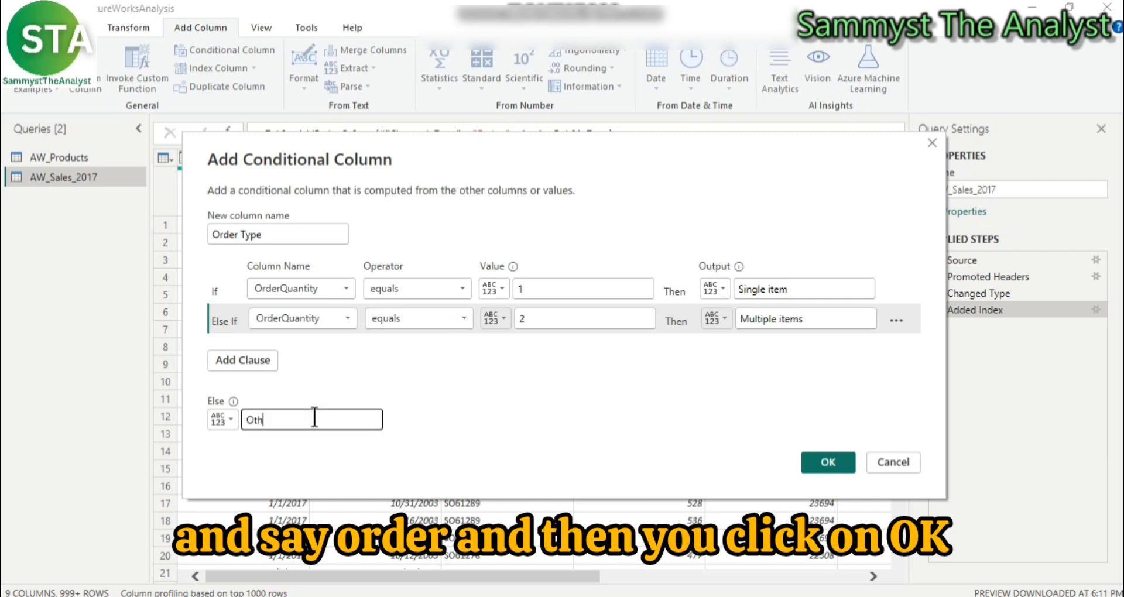
left_click(826, 464)
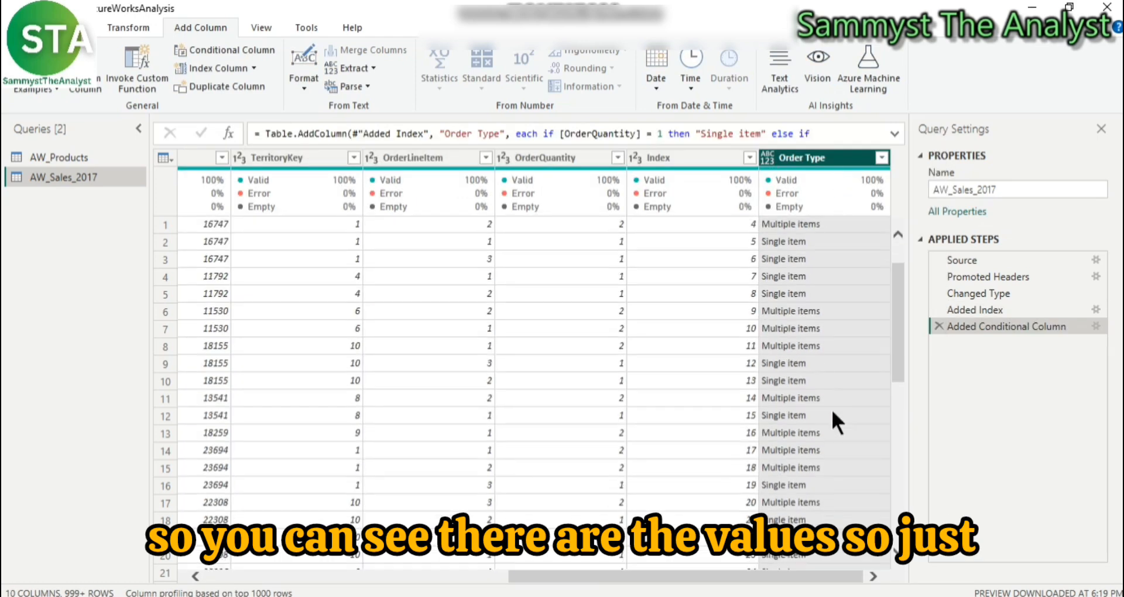
- Compare the Order Type values with OrderQuantity down the rows, especially those marked "Other"
scroll(832, 414, "down", 7)
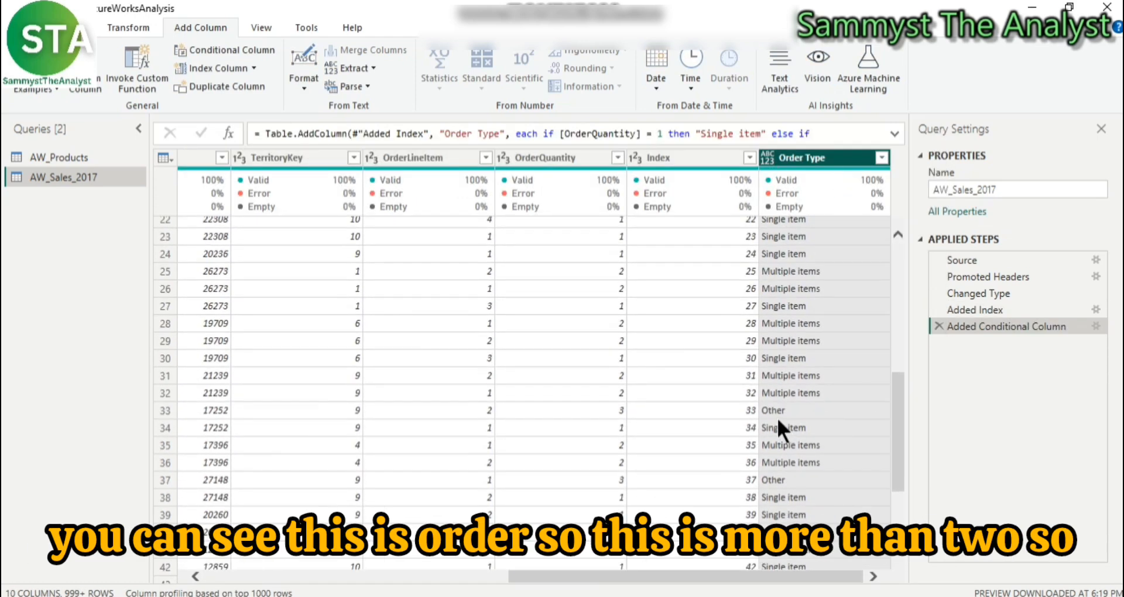
left_click(749, 410)
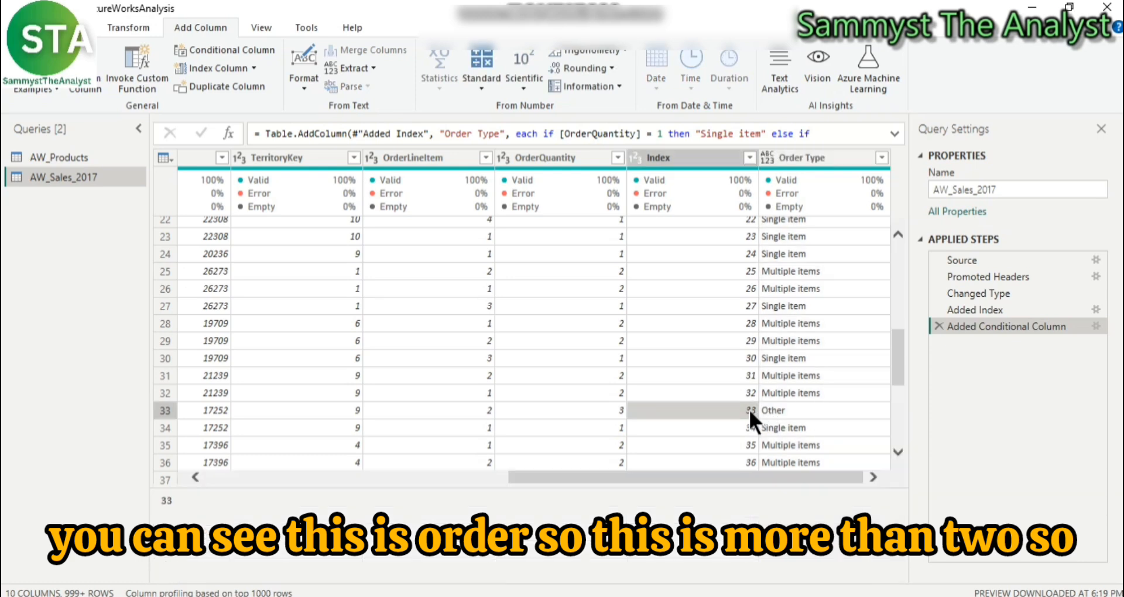
left_click(795, 410)
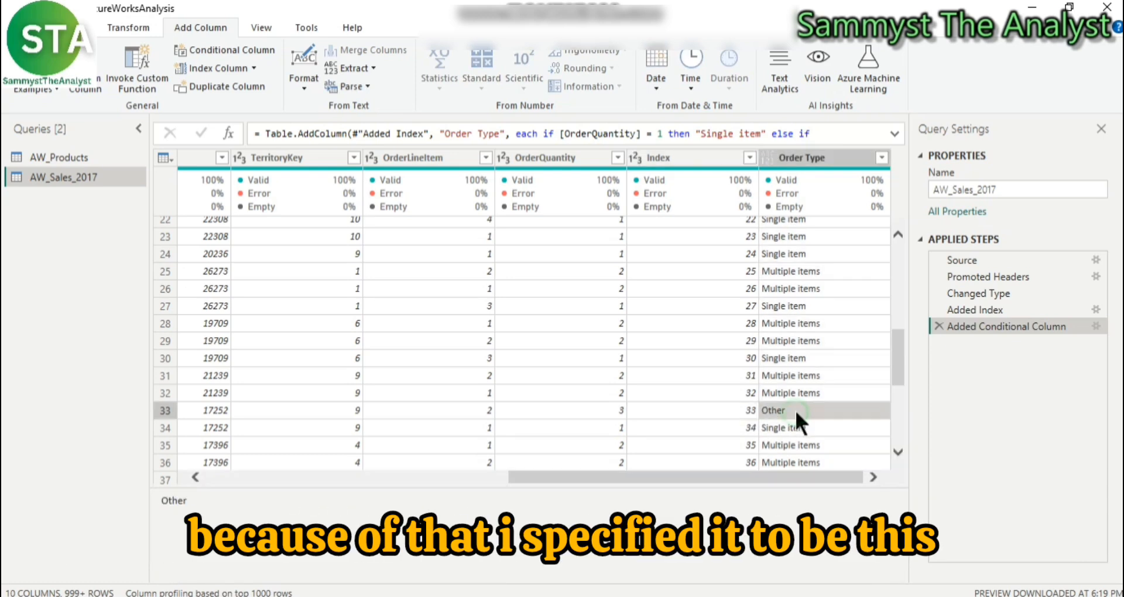
scroll(804, 411, "down", 3)
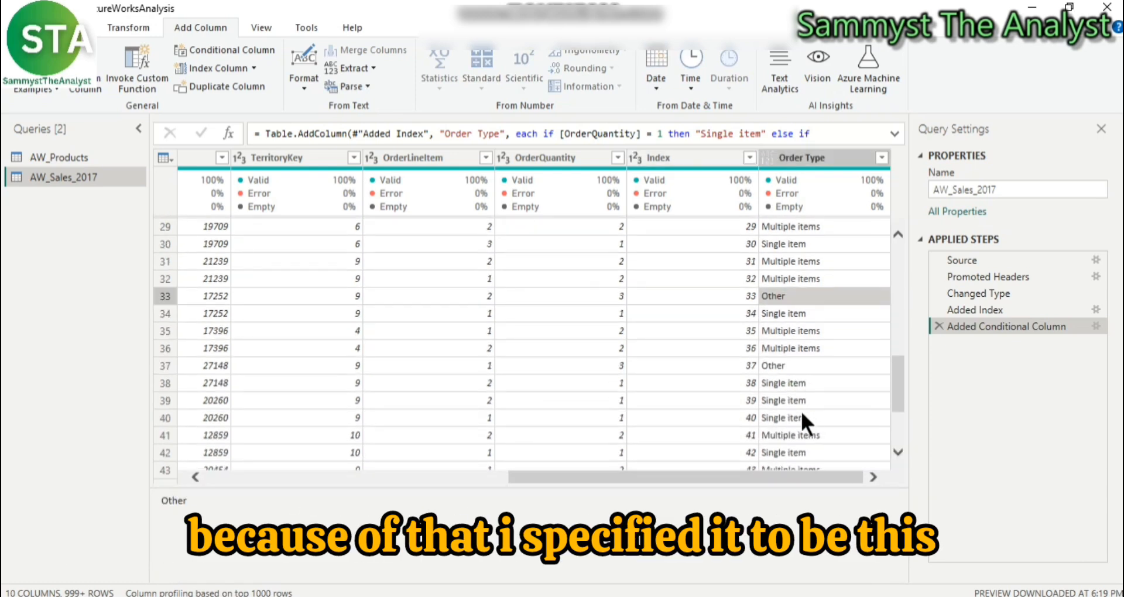
left_click(614, 295)
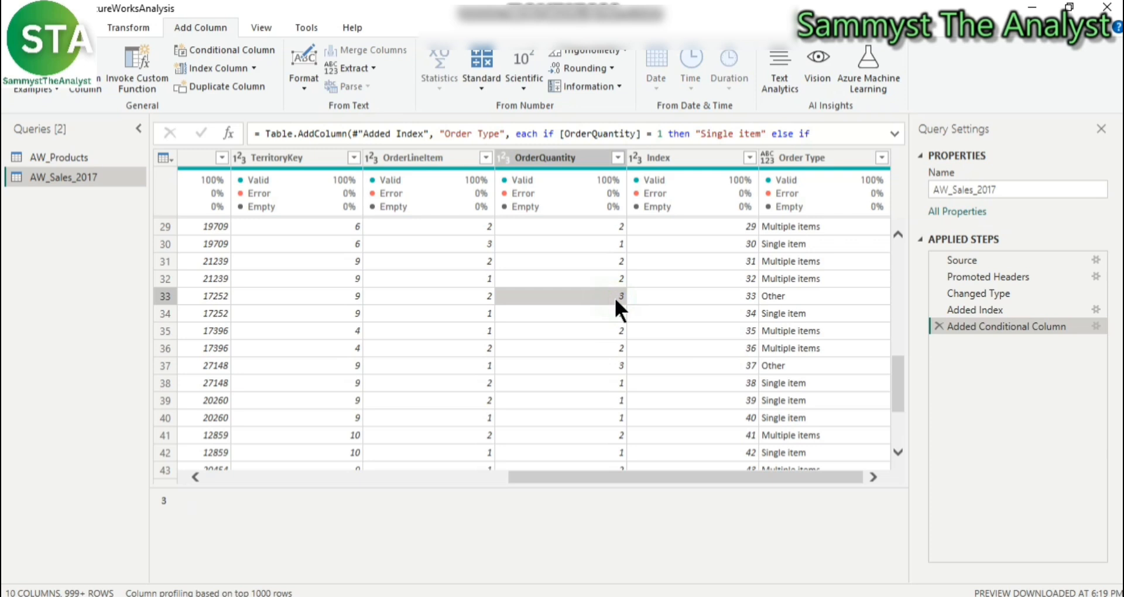
left_click(791, 296)
scroll(749, 387, "down", 7)
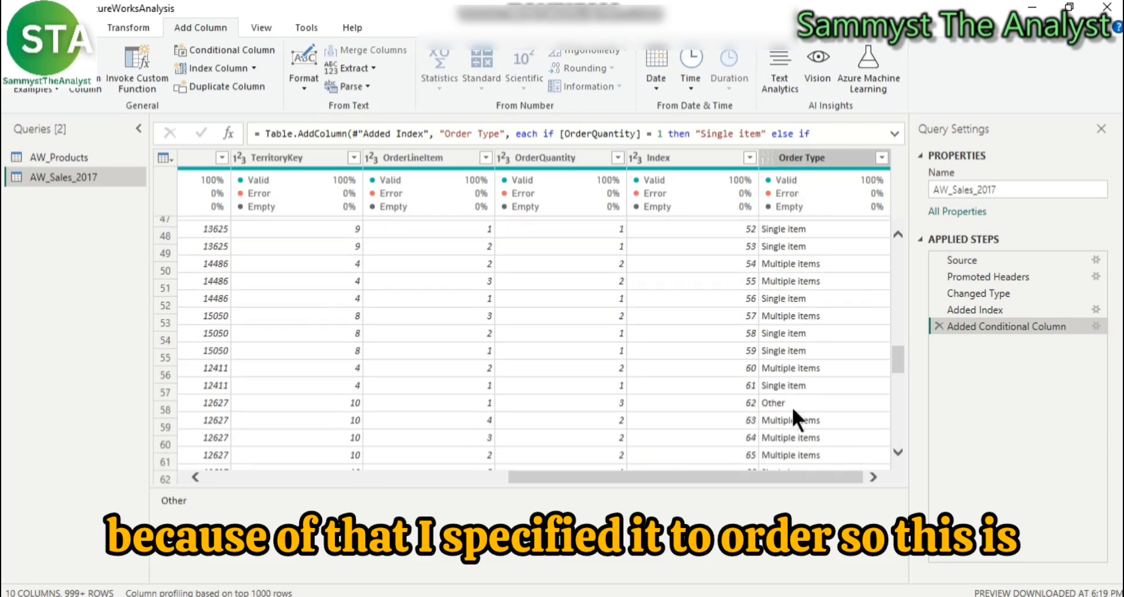
scroll(787, 407, "up", 15)
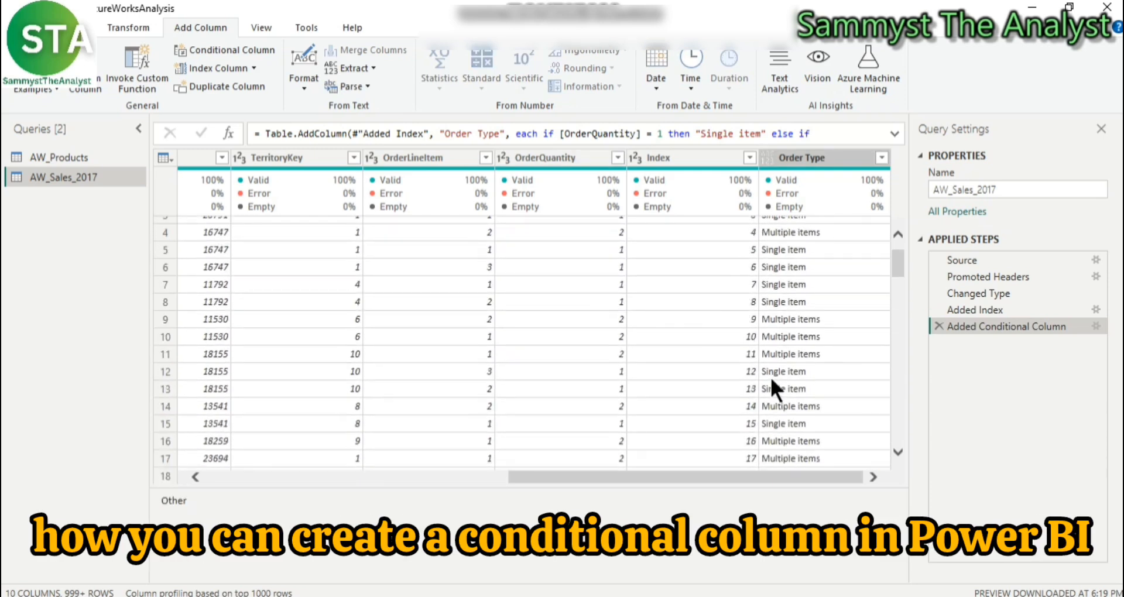
- Load the complete list of Order Type filter values and apply the filter with all values selected
left_click(829, 159)
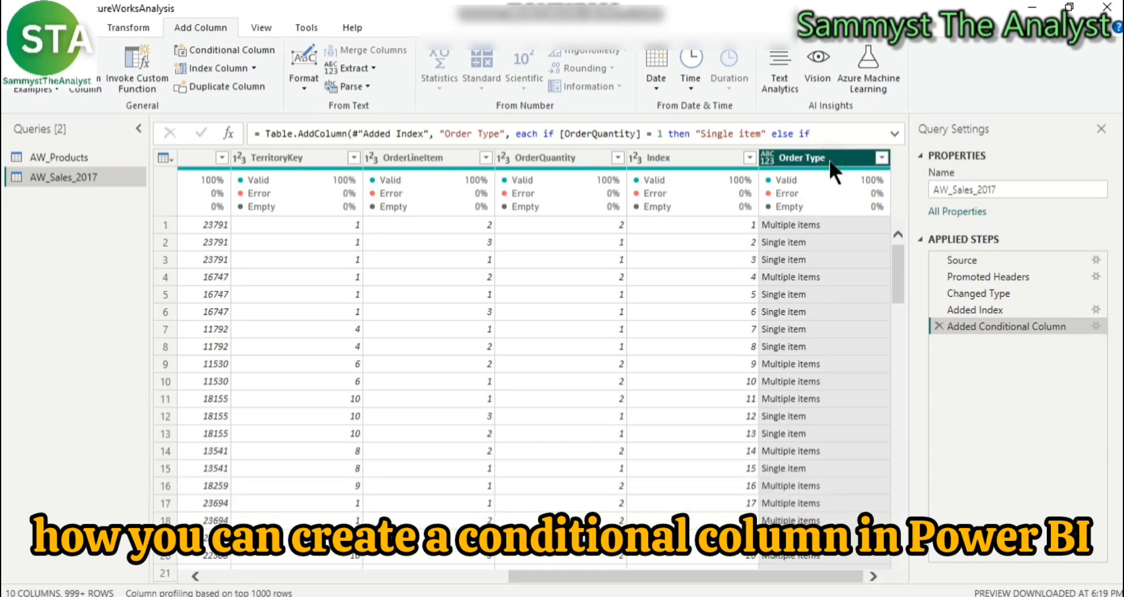
left_click(881, 157)
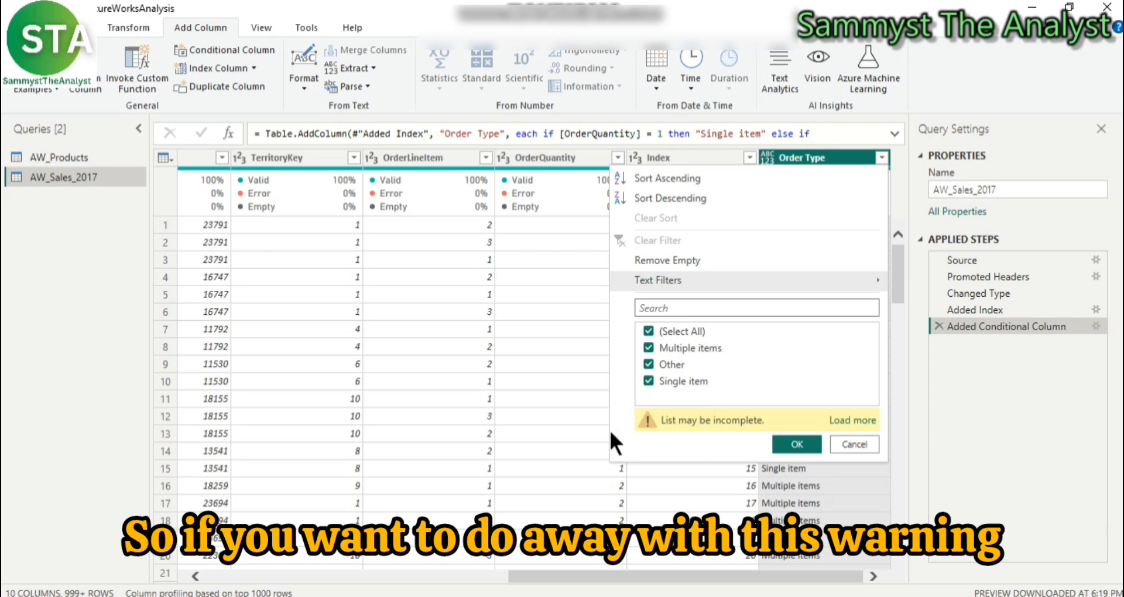
left_click(848, 419)
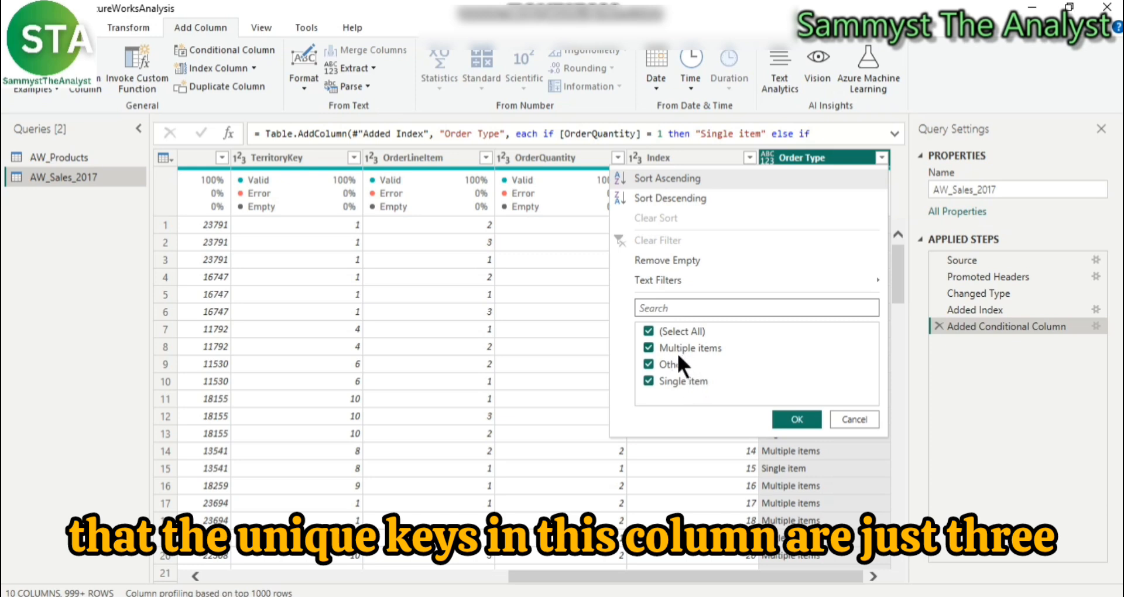
left_click(792, 418)
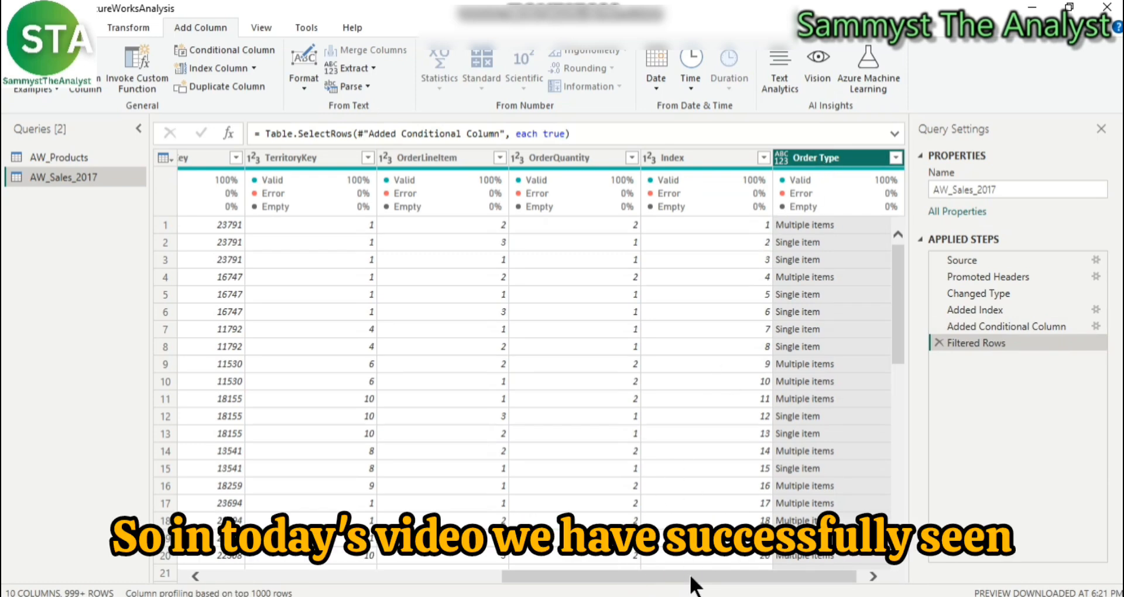
- Close Power Query Editor with the pending changes applied, and collapse the relationship properties in the model view
left_click_drag(693, 584, 345, 582)
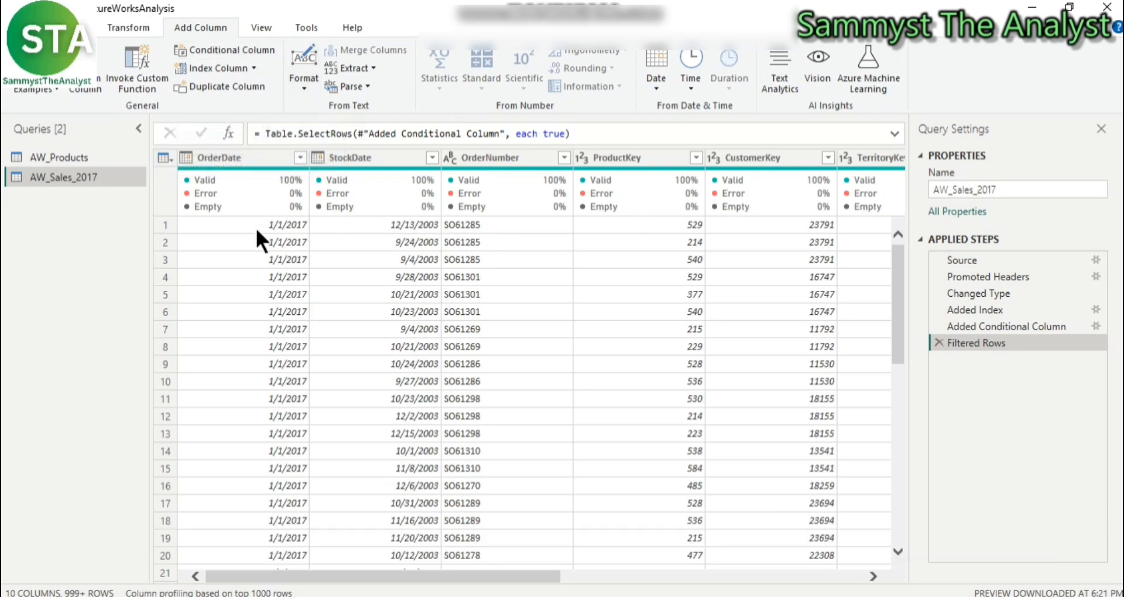
left_click(75, 28)
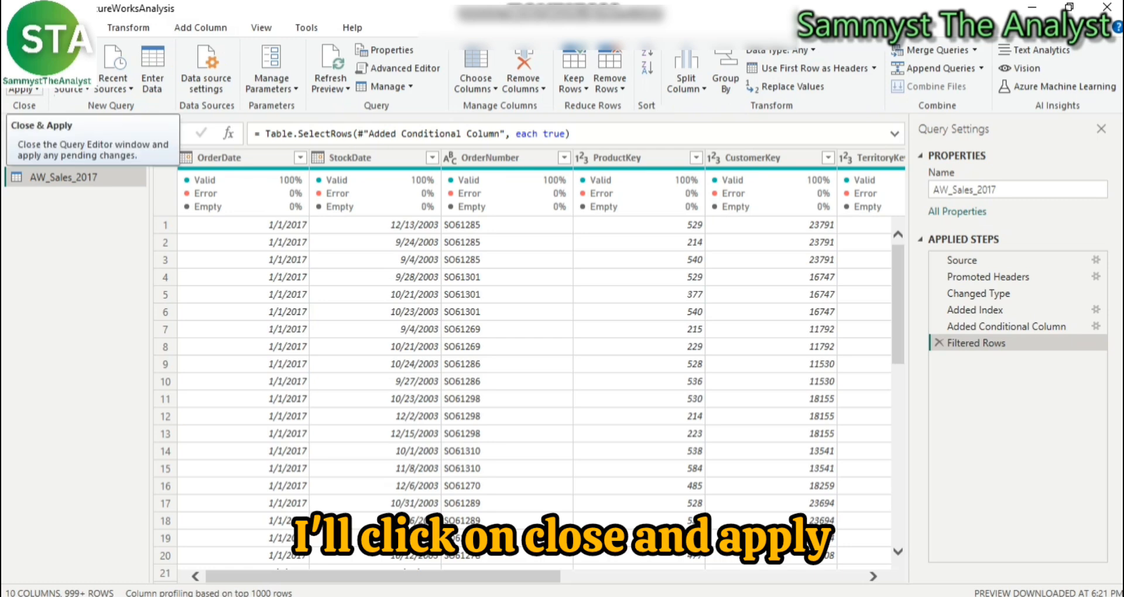
left_click(23, 70)
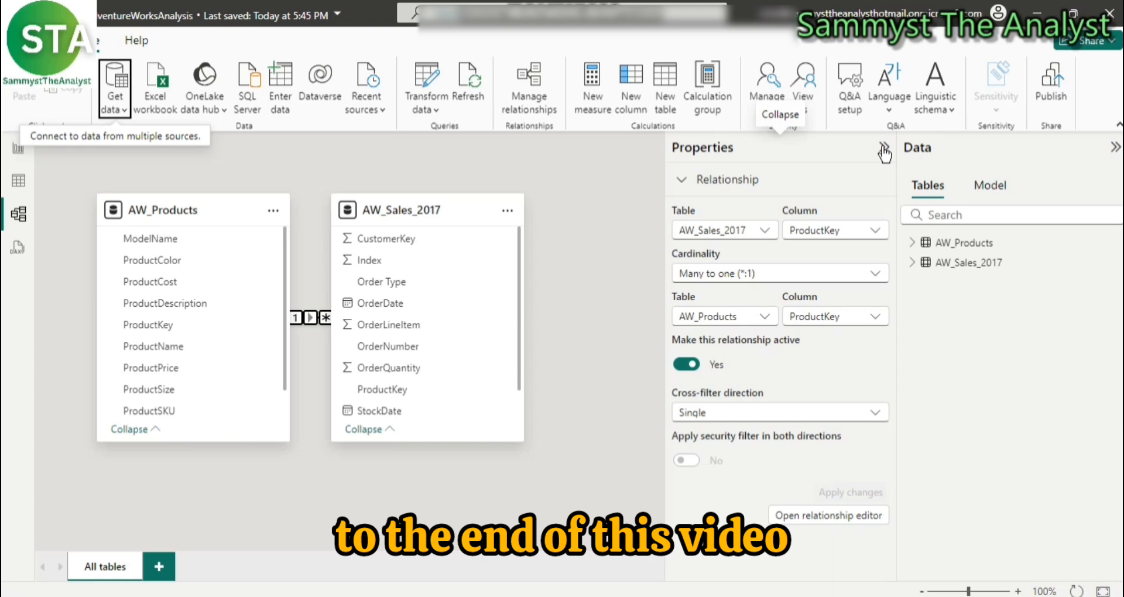
left_click(883, 150)
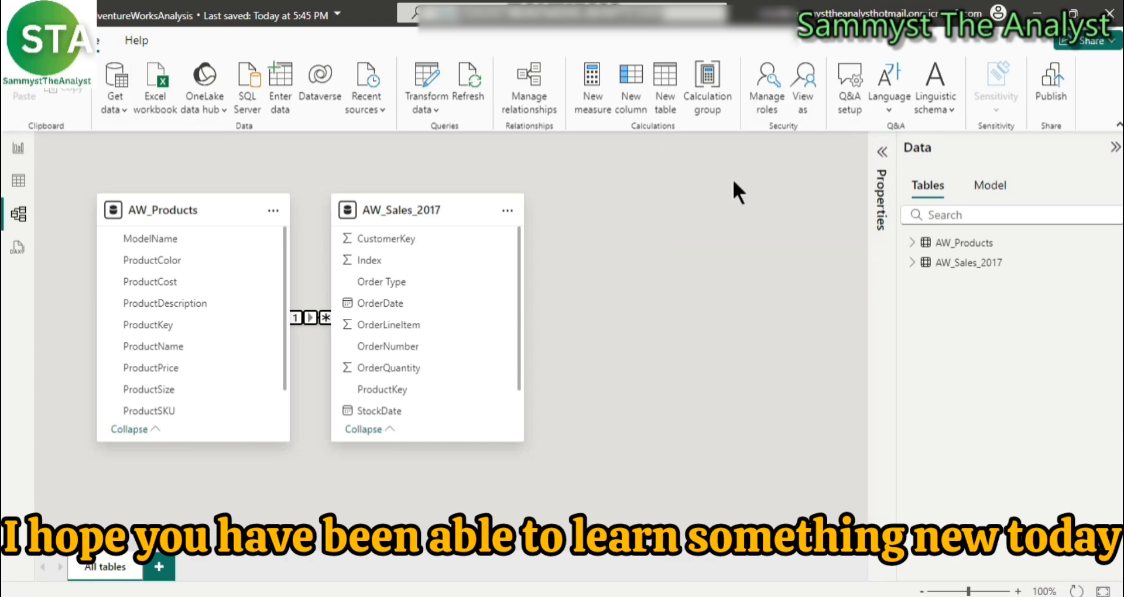